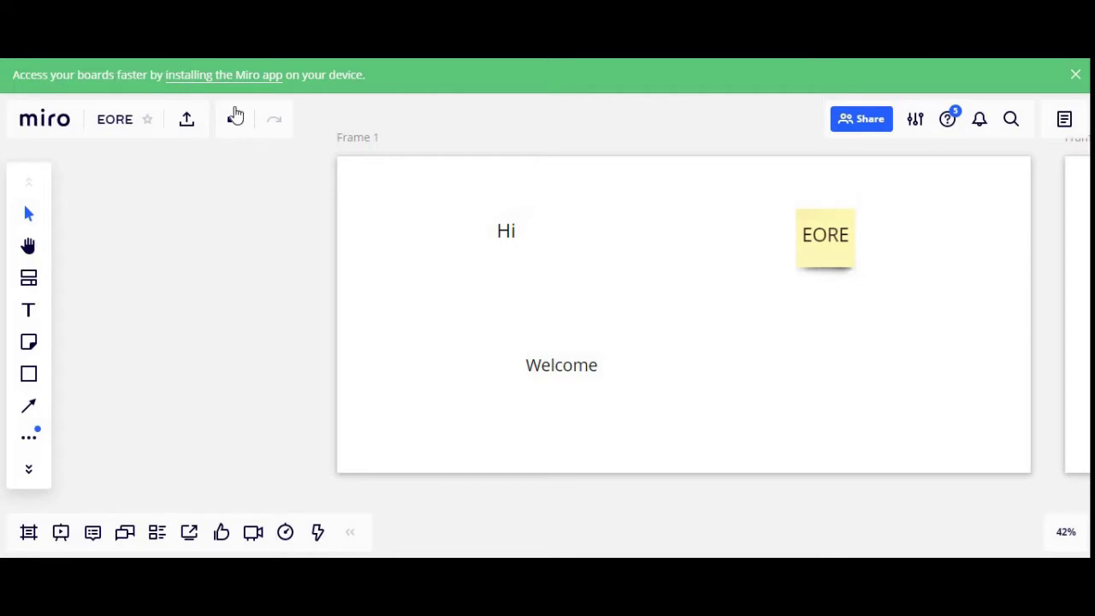
Select the "Hi" text, the "Welcome" text and the EORE sticky note in Frame 1 one after another
{"action": "scroll", "coordinate": [182, 202], "scroll_direction": "right", "scroll_amount": 3}
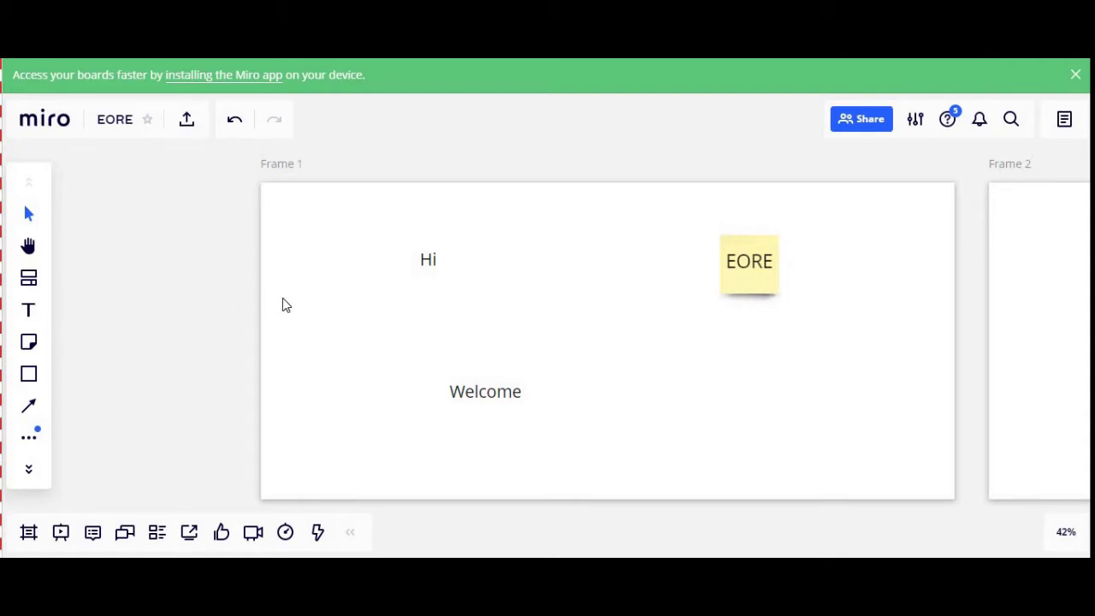
{"action": "left_click", "coordinate": [437, 262]}
{"action": "left_click", "coordinate": [489, 397]}
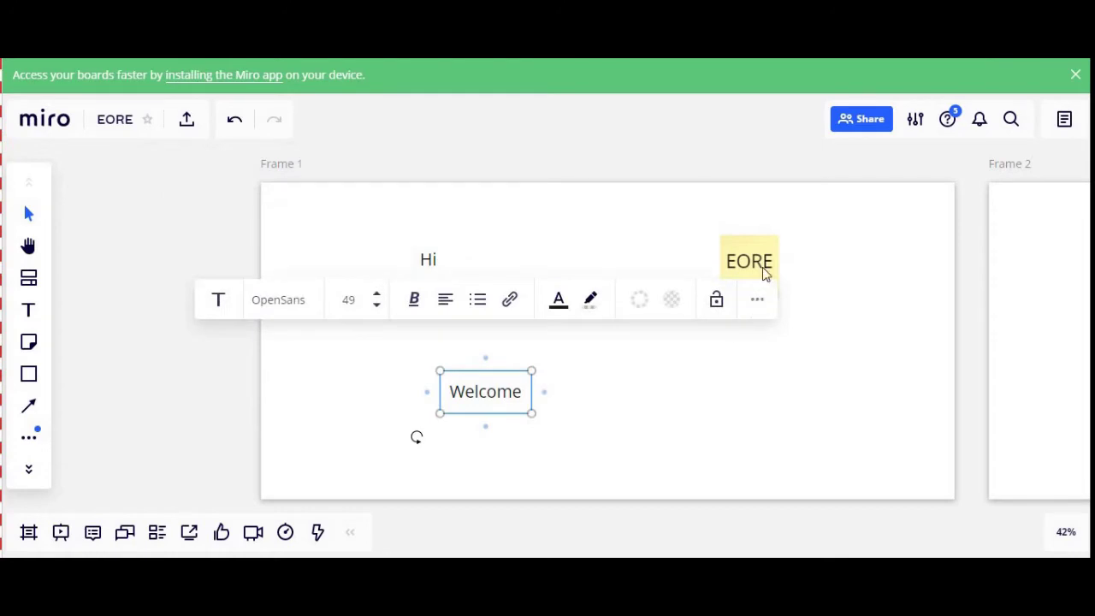
{"action": "left_click", "coordinate": [767, 244]}
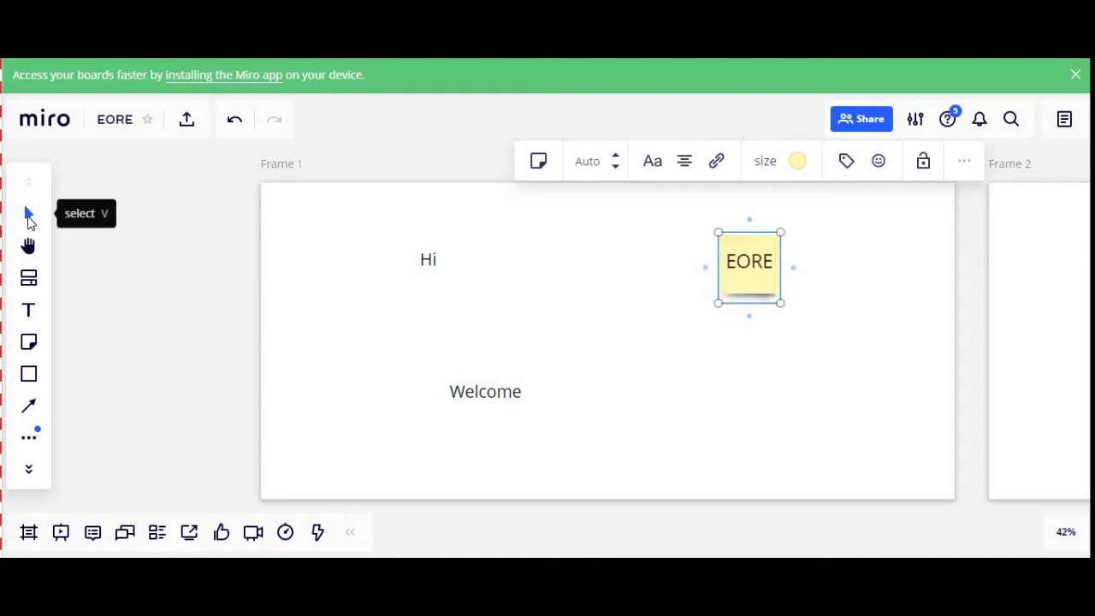
Enlarge the "Hi" text in Frame 1 by its corners to font size 57
{"action": "left_click", "coordinate": [432, 275]}
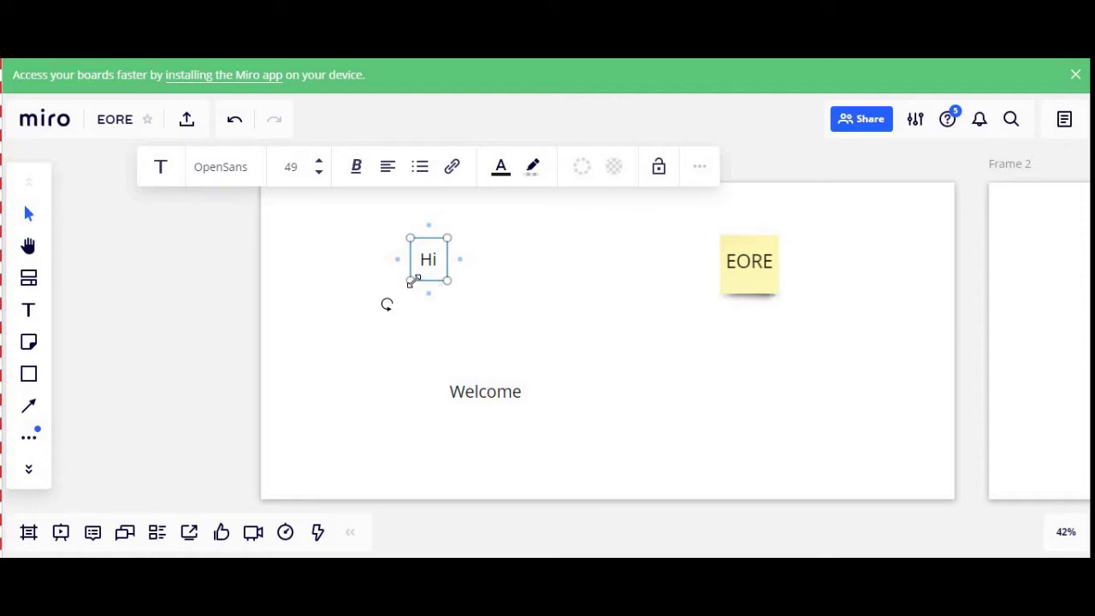
{"action": "mouse_move", "coordinate": [407, 286]}
{"action": "left_mouse_down"}
{"action": "mouse_move", "coordinate": [379, 328]}
{"action": "mouse_move", "coordinate": [409, 283]}
{"action": "left_mouse_up"}
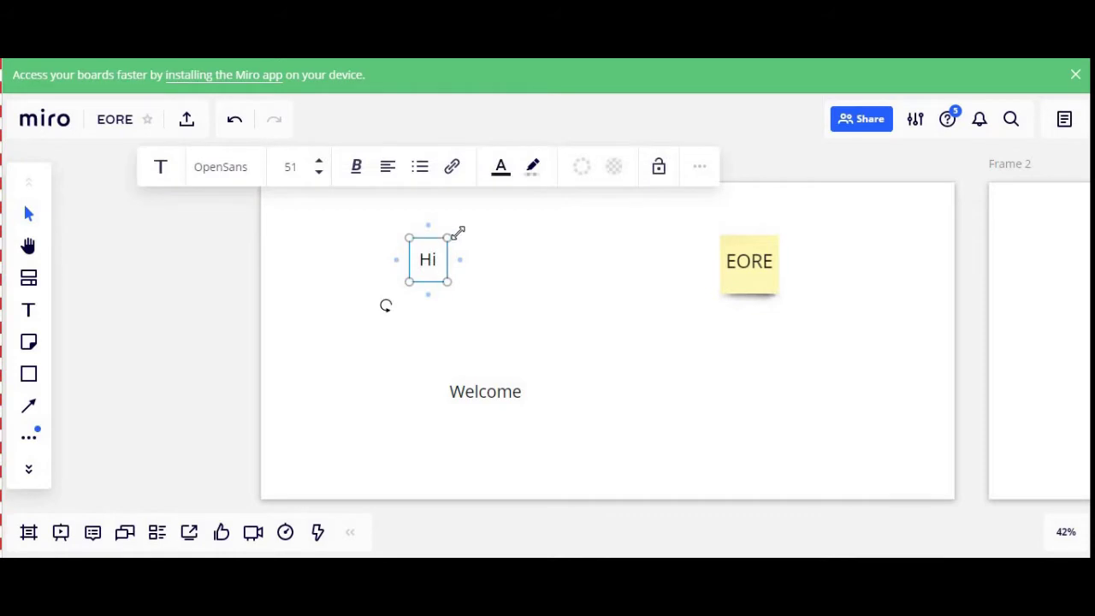
{"action": "mouse_move", "coordinate": [449, 233]}
{"action": "left_mouse_down"}
{"action": "mouse_move", "coordinate": [493, 214]}
{"action": "mouse_move", "coordinate": [453, 232]}
{"action": "left_mouse_up"}
{"action": "left_click", "coordinate": [462, 248]}
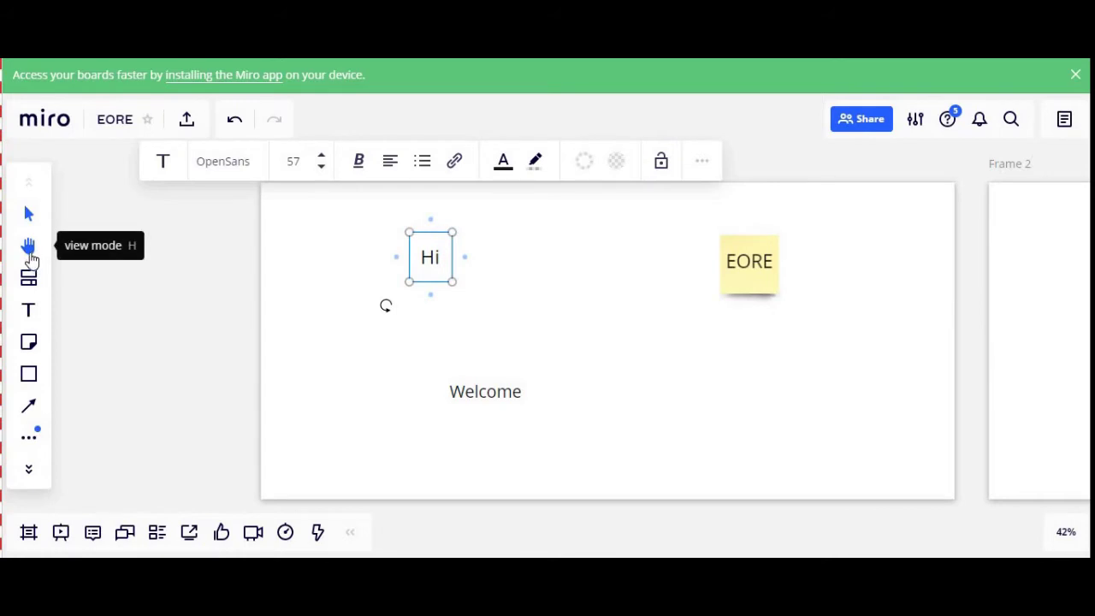
Switch to view mode and look over the board from Frame 1 to Frame 2 and back
{"action": "left_click", "coordinate": [28, 247]}
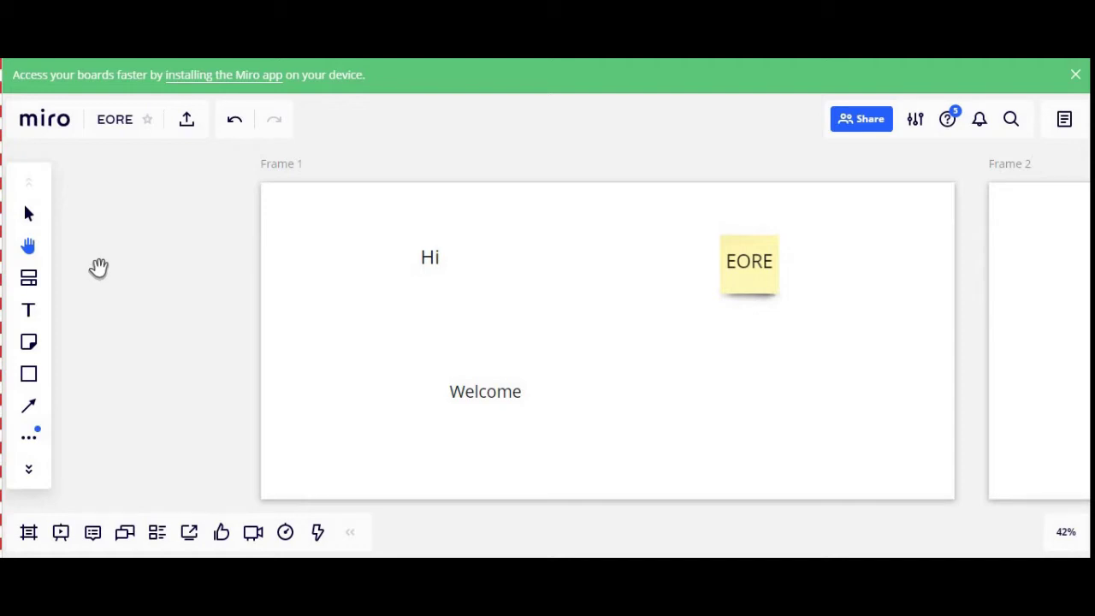
{"action": "left_click_drag", "start_coordinate": [599, 320], "coordinate": [414, 318]}
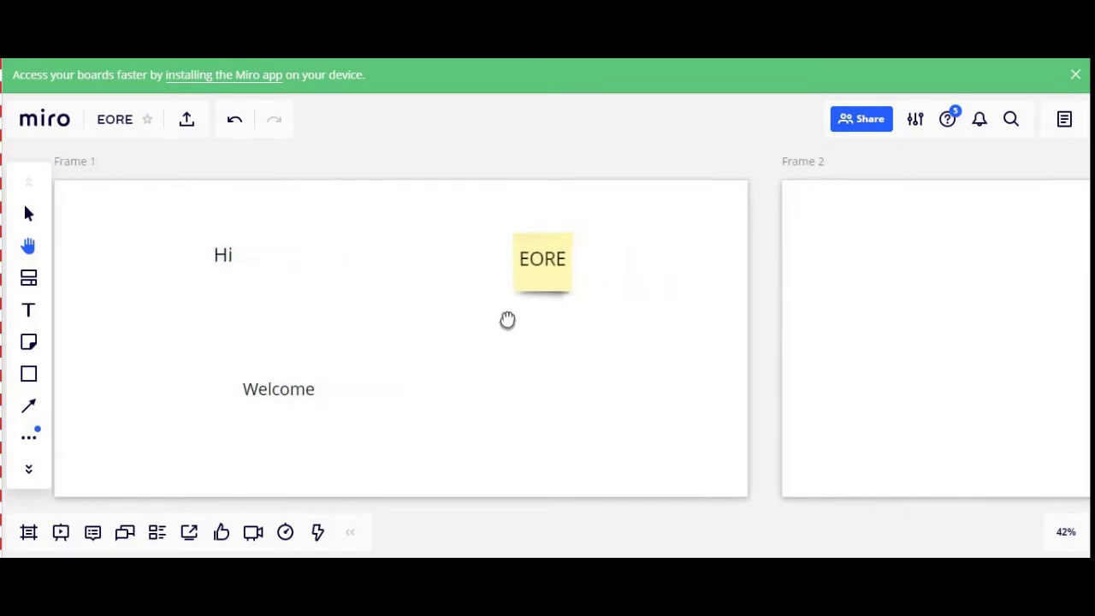
{"action": "left_click_drag", "start_coordinate": [508, 320], "coordinate": [618, 346]}
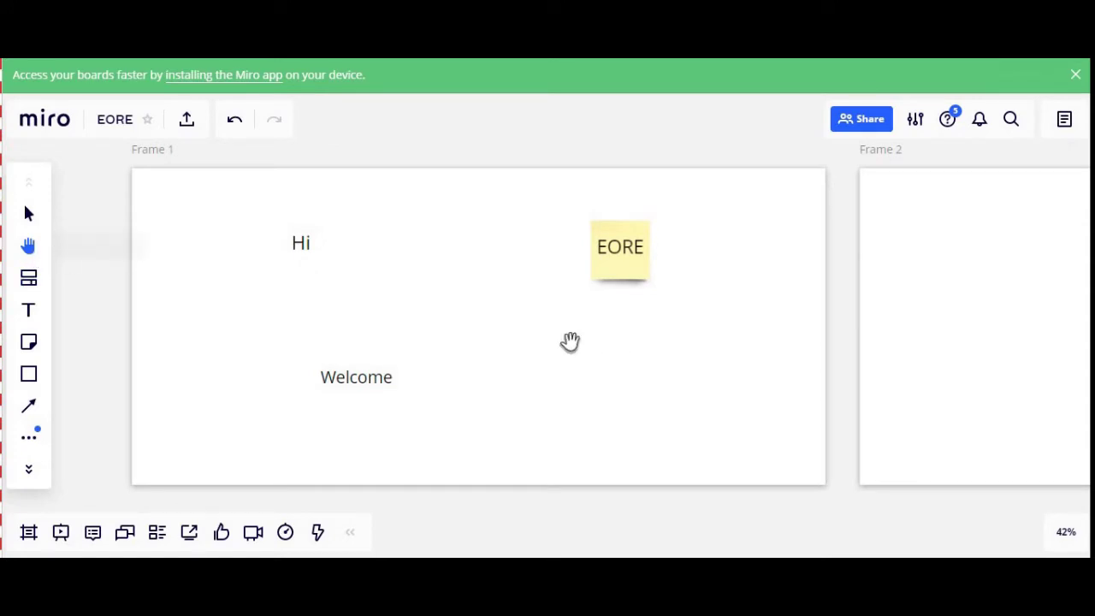
{"action": "left_click_drag", "start_coordinate": [534, 343], "coordinate": [178, 346]}
{"action": "left_click_drag", "start_coordinate": [741, 334], "coordinate": [487, 374]}
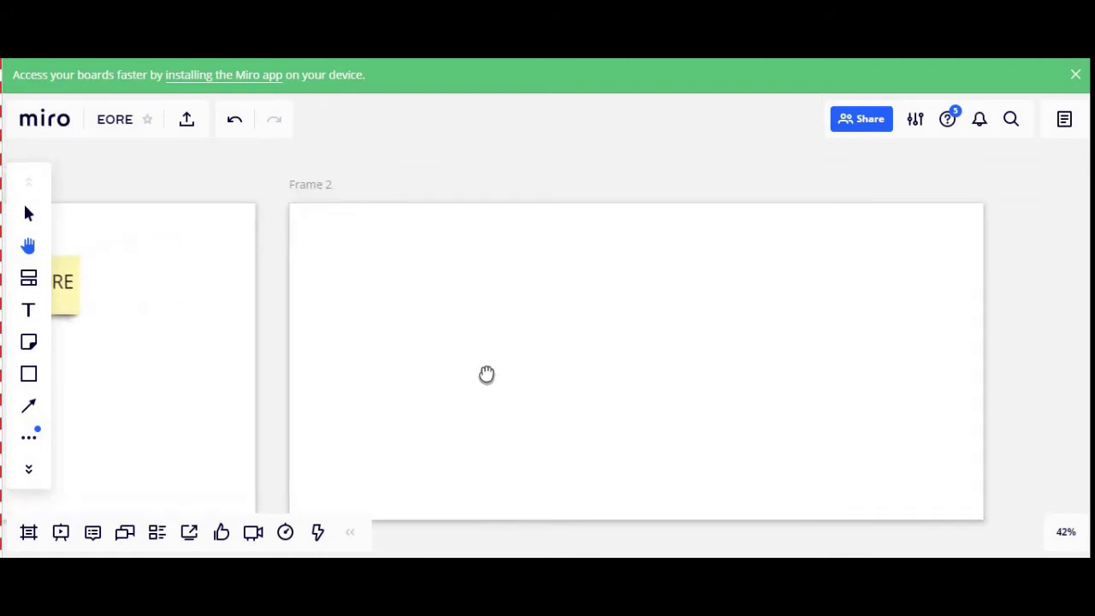
{"action": "left_click_drag", "start_coordinate": [713, 331], "coordinate": [466, 329]}
{"action": "left_click_drag", "start_coordinate": [637, 321], "coordinate": [1081, 313]}
{"action": "left_click_drag", "start_coordinate": [743, 320], "coordinate": [887, 320]}
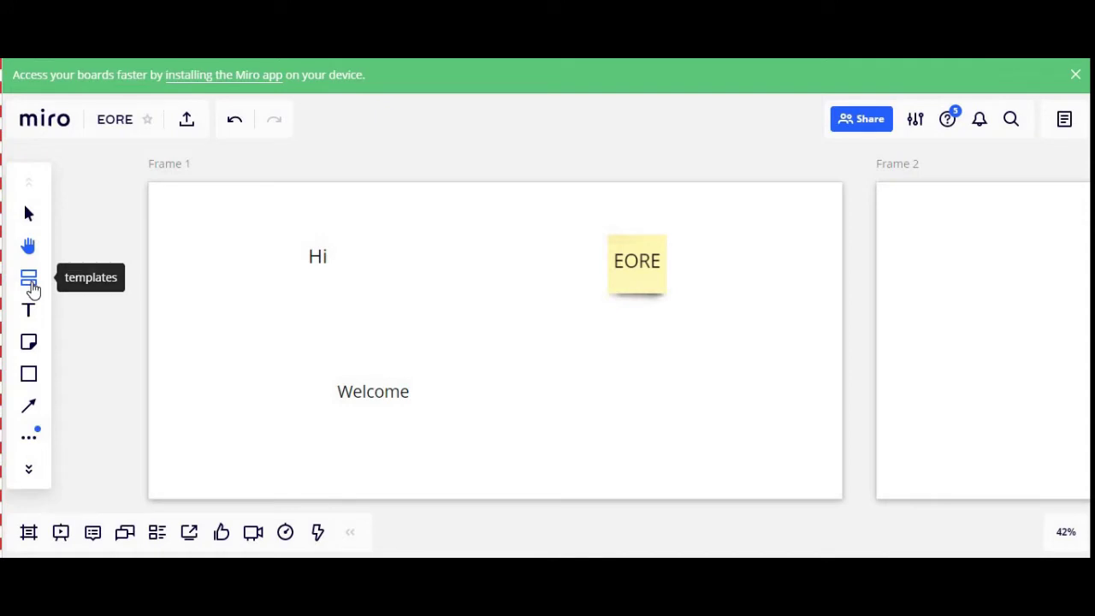
Add the Flowchart template to the board beside Frame 2 after previewing it
{"action": "left_click", "coordinate": [32, 288]}
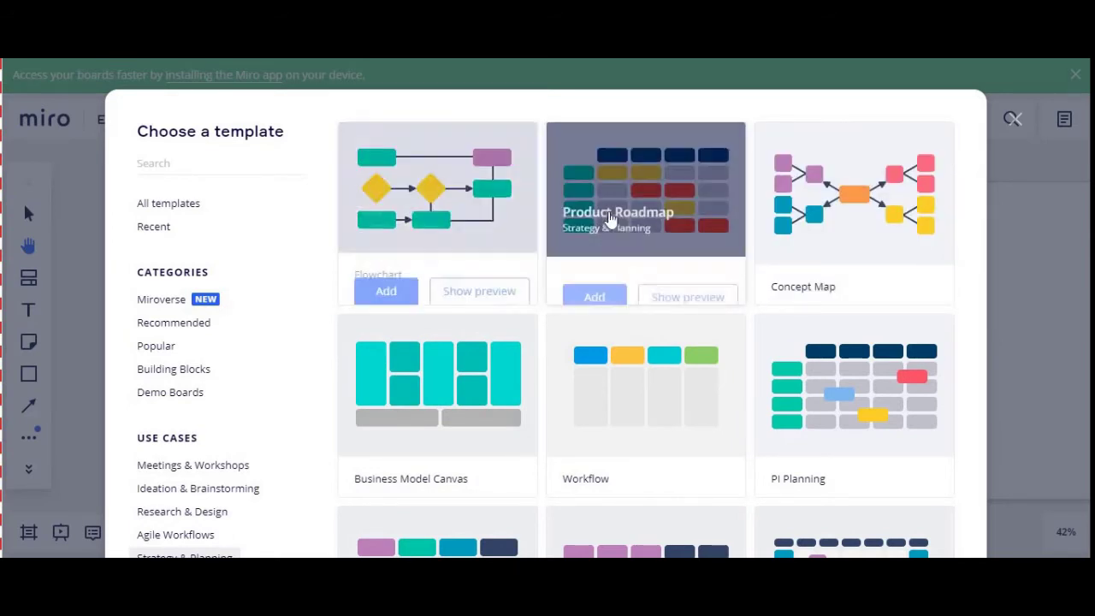
{"action": "mouse_move", "coordinate": [796, 209]}
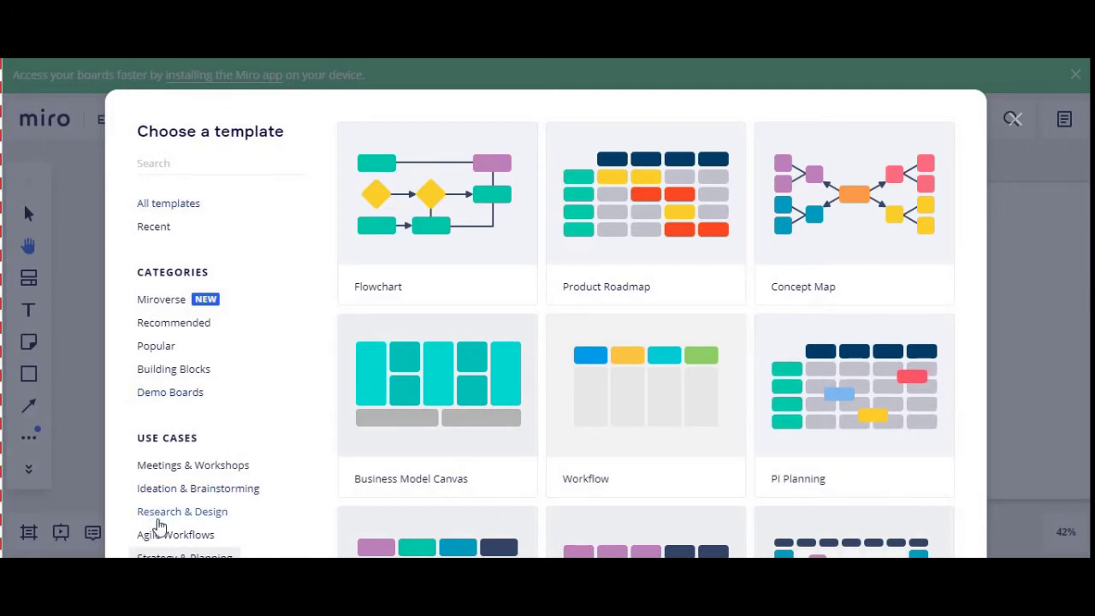
{"action": "left_click", "coordinate": [158, 517]}
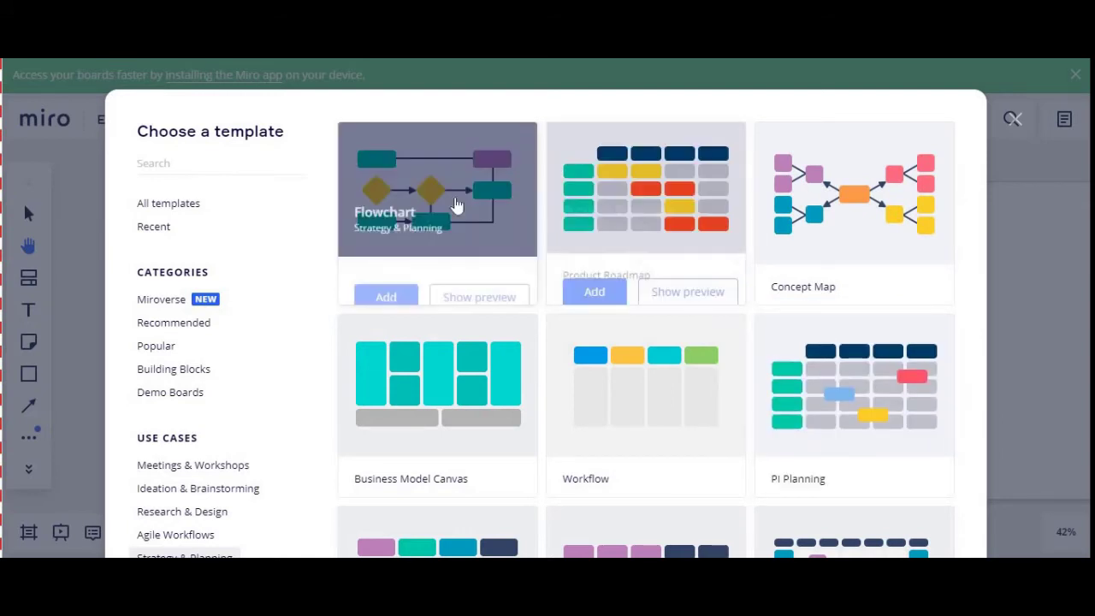
{"action": "left_click", "coordinate": [457, 206]}
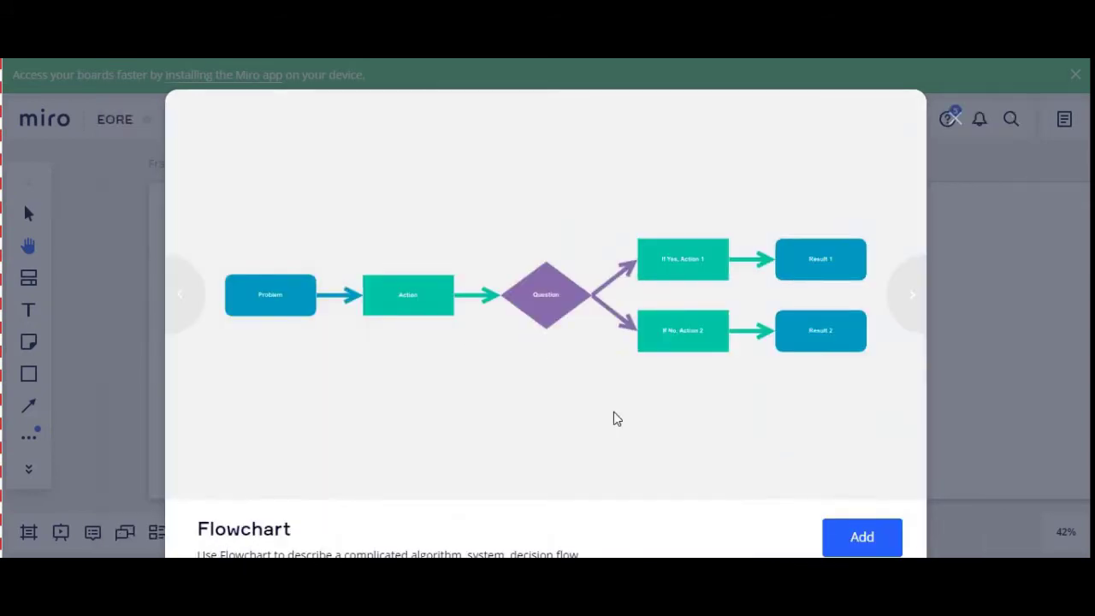
{"action": "left_click", "coordinate": [860, 539]}
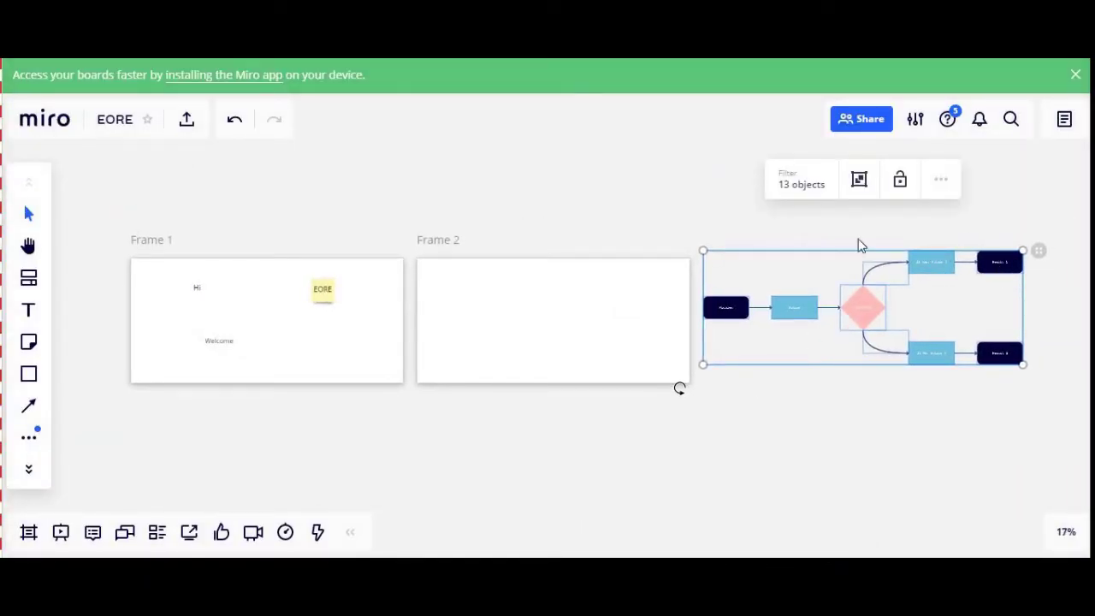
{"action": "double_click", "coordinate": [829, 404]}
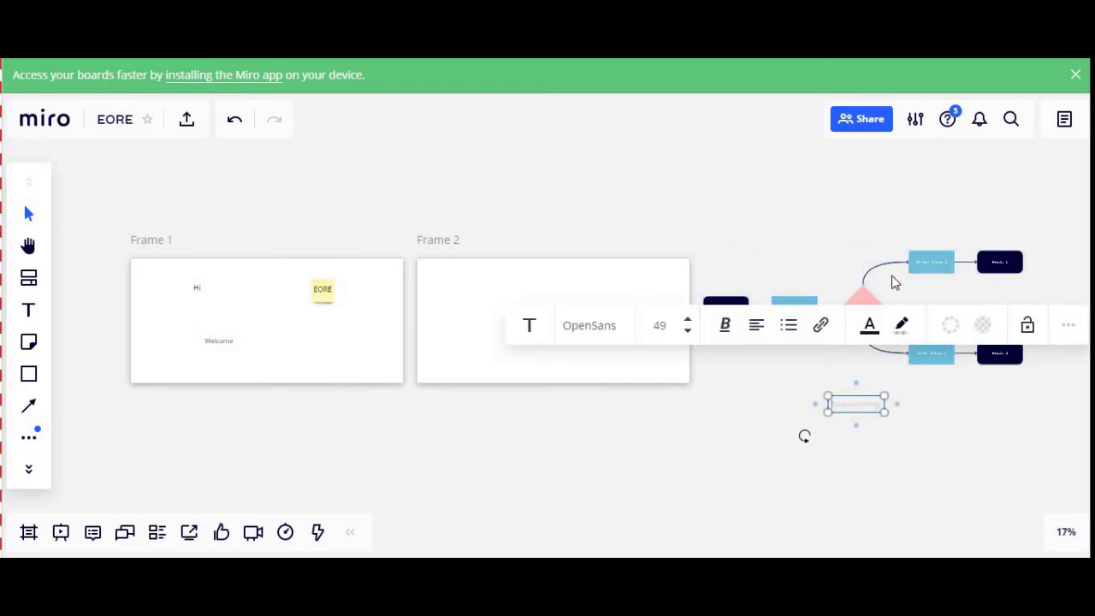
{"action": "key", "text": "Page_Up"}
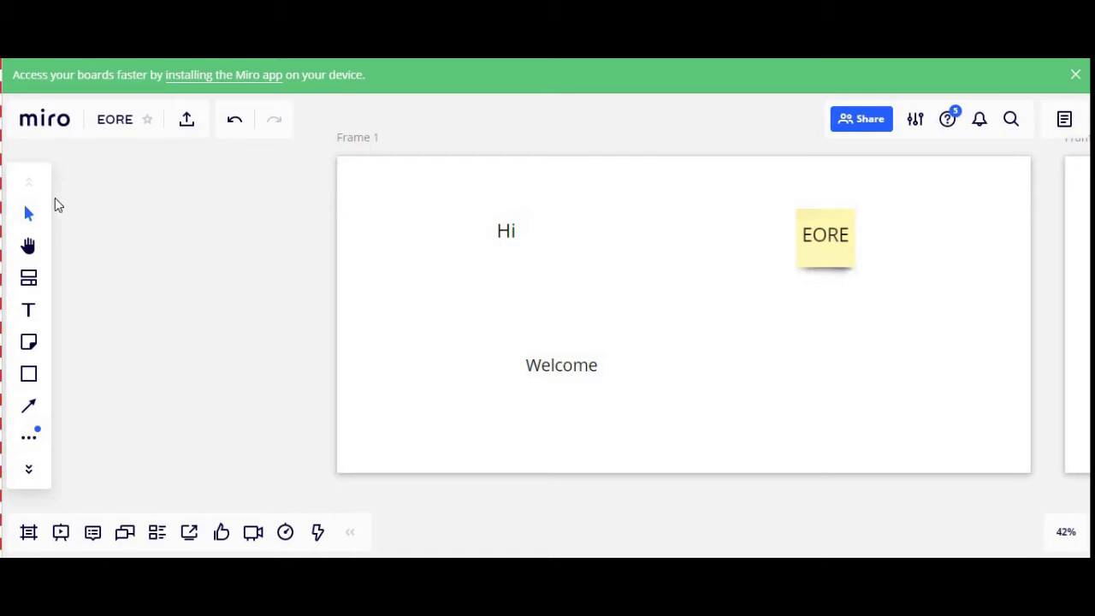
Add a text object reading "TYPE TEXT" in Frame 1, below and beside the EORE sticky note
{"action": "left_click", "coordinate": [30, 315]}
{"action": "left_click", "coordinate": [658, 297]}
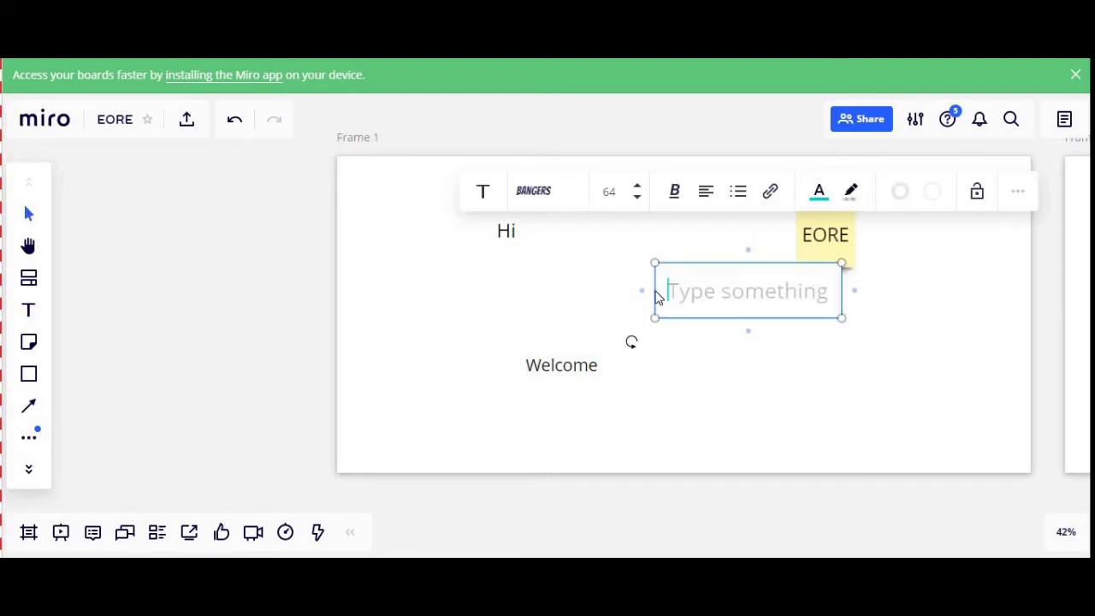
{"action": "type", "text": "1Y"}
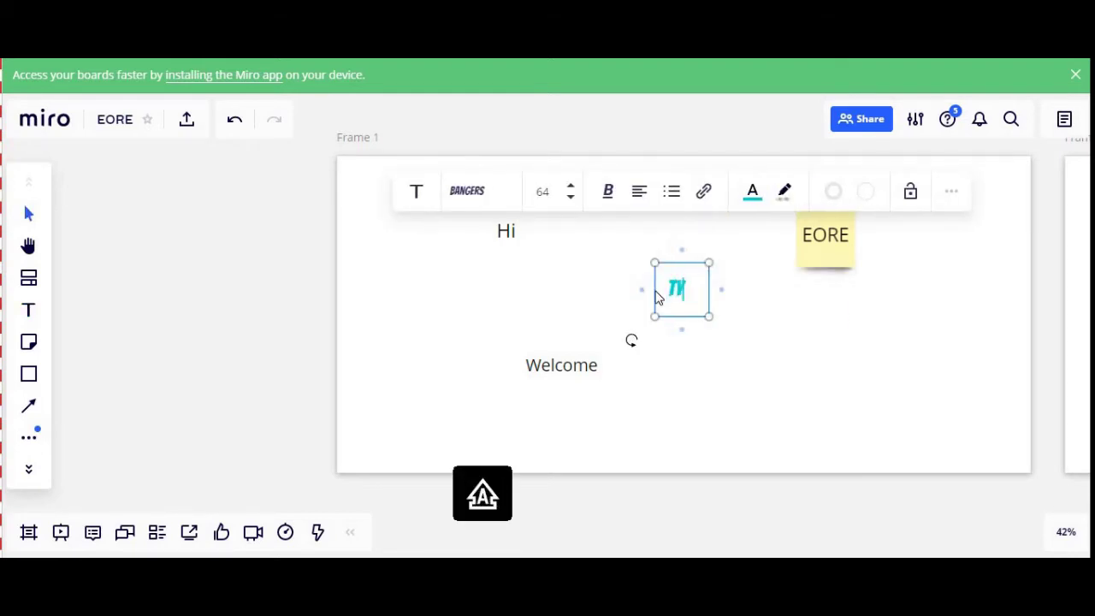
{"action": "type", "text": "PE TEXT"}
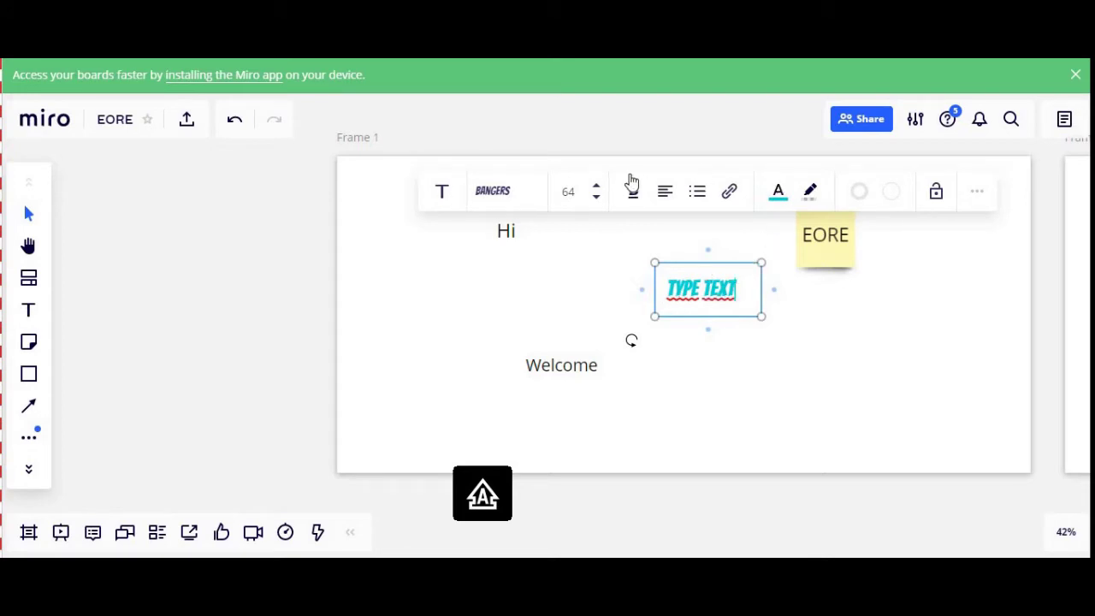
Change the font of the "TYPE TEXT" object to Graduate
{"action": "left_click", "coordinate": [446, 199]}
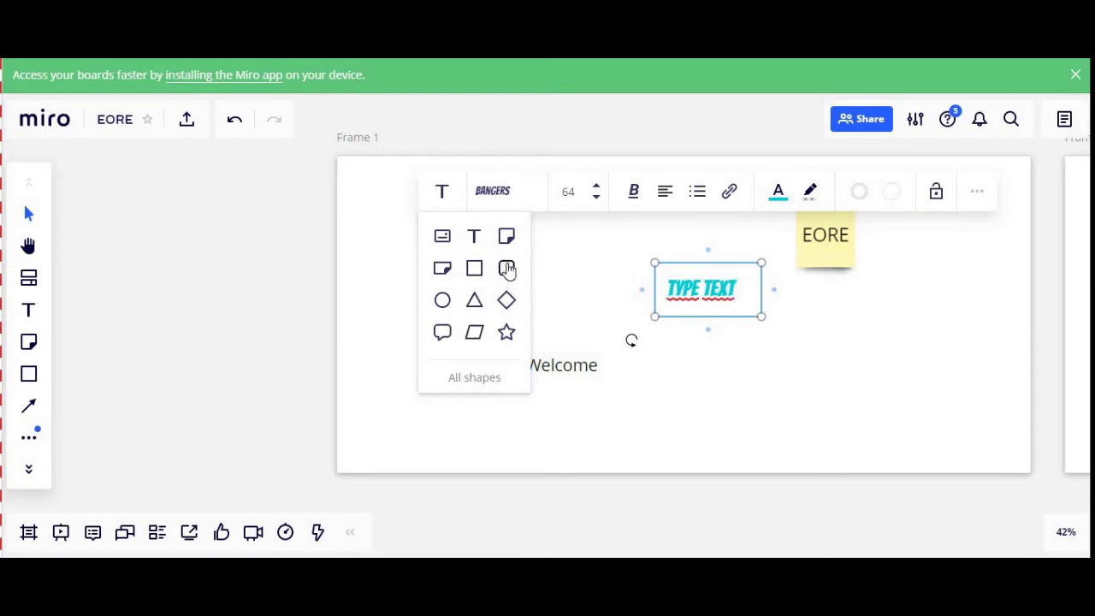
{"action": "left_click", "coordinate": [508, 197]}
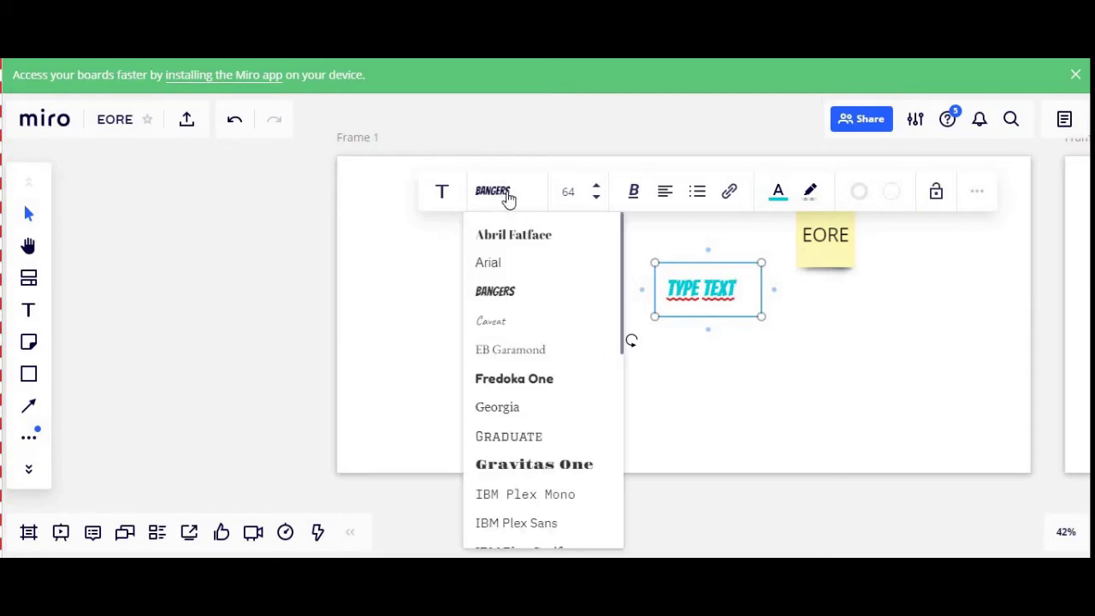
{"action": "left_click", "coordinate": [514, 438]}
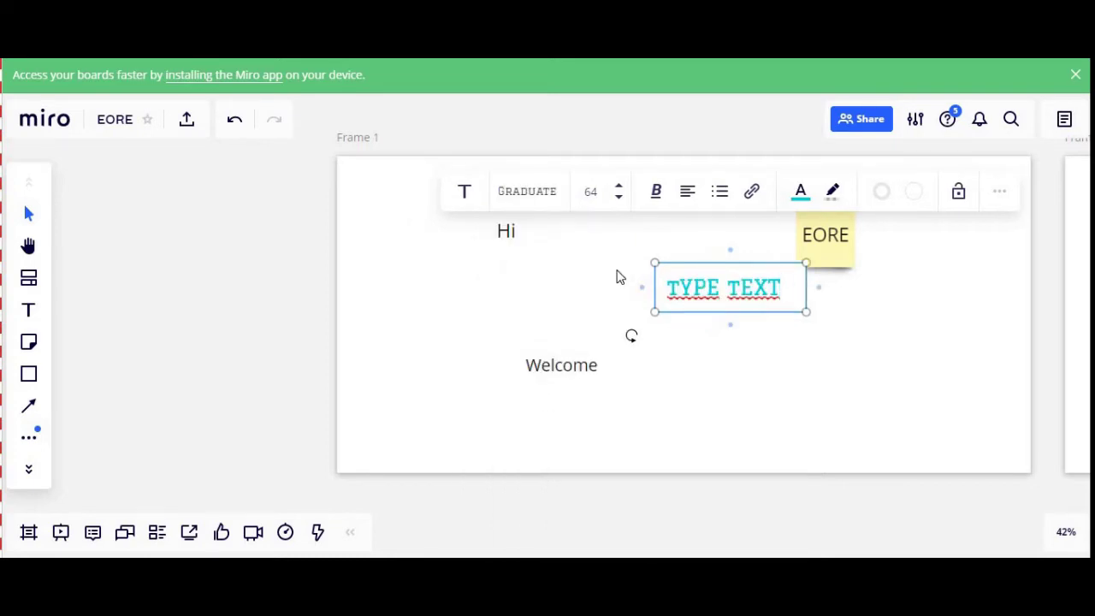
Try larger font sizes on the "TYPE TEXT" object and bring it back to 64
{"action": "left_click", "coordinate": [620, 187]}
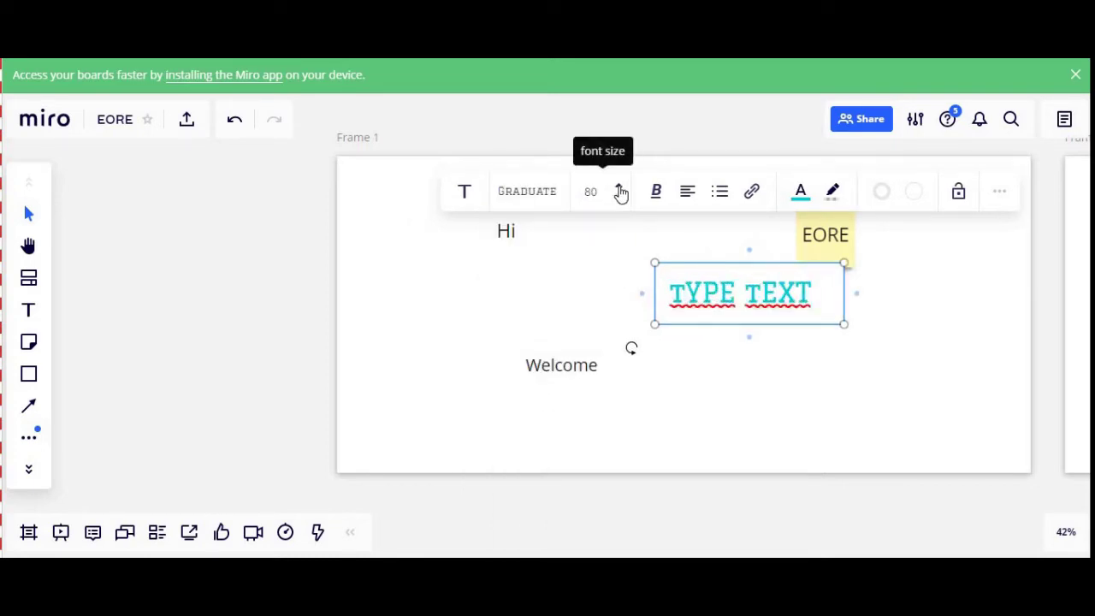
{"action": "left_click", "coordinate": [620, 188]}
{"action": "left_click", "coordinate": [621, 188]}
{"action": "left_click", "coordinate": [619, 197]}
{"action": "left_click", "coordinate": [620, 197]}
{"action": "left_click", "coordinate": [619, 197]}
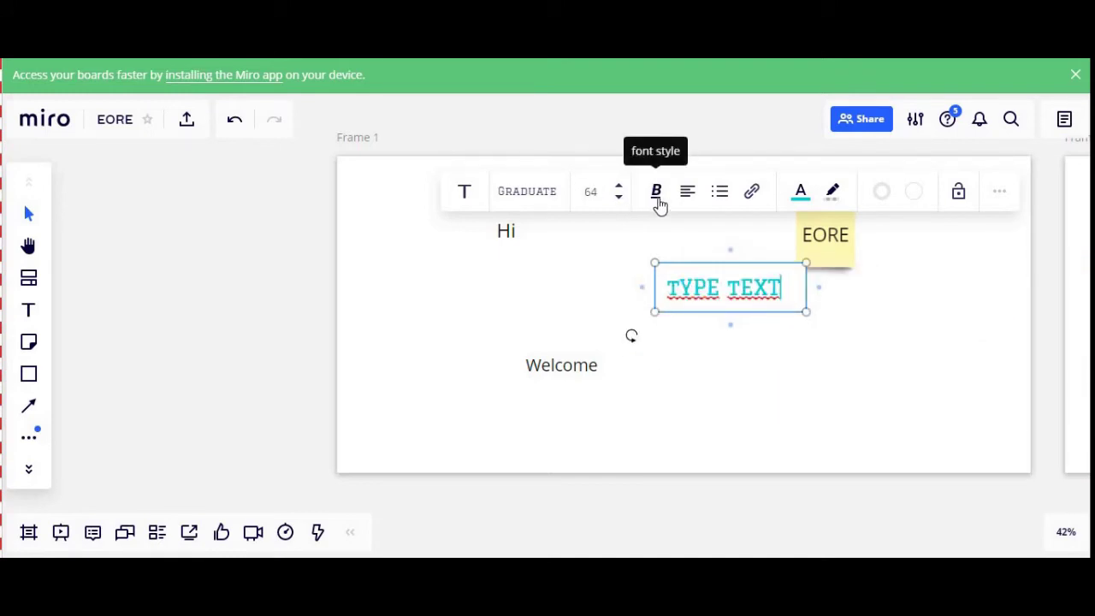
Change the colour of the whole "TYPE TEXT" wording to black
{"action": "left_click", "coordinate": [657, 204]}
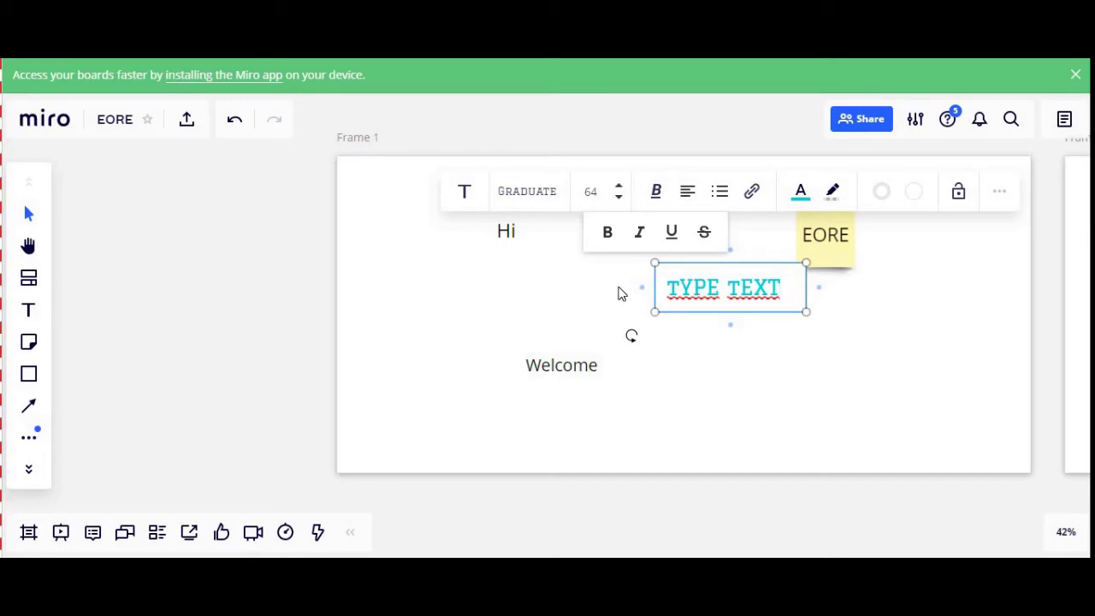
{"action": "left_click", "coordinate": [802, 197]}
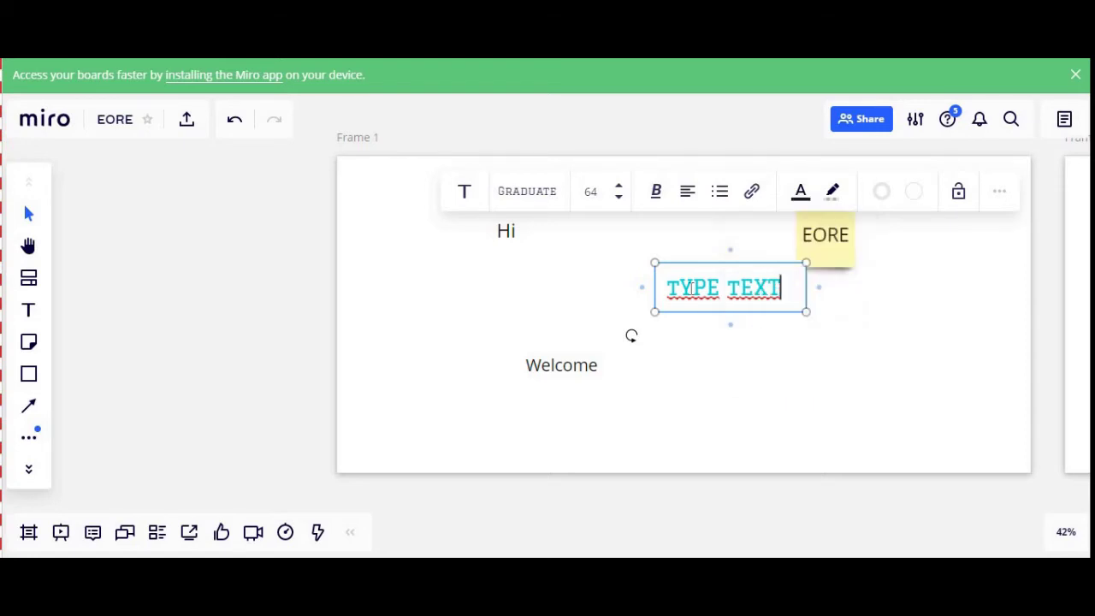
{"action": "left_click_drag", "start_coordinate": [674, 290], "coordinate": [792, 289]}
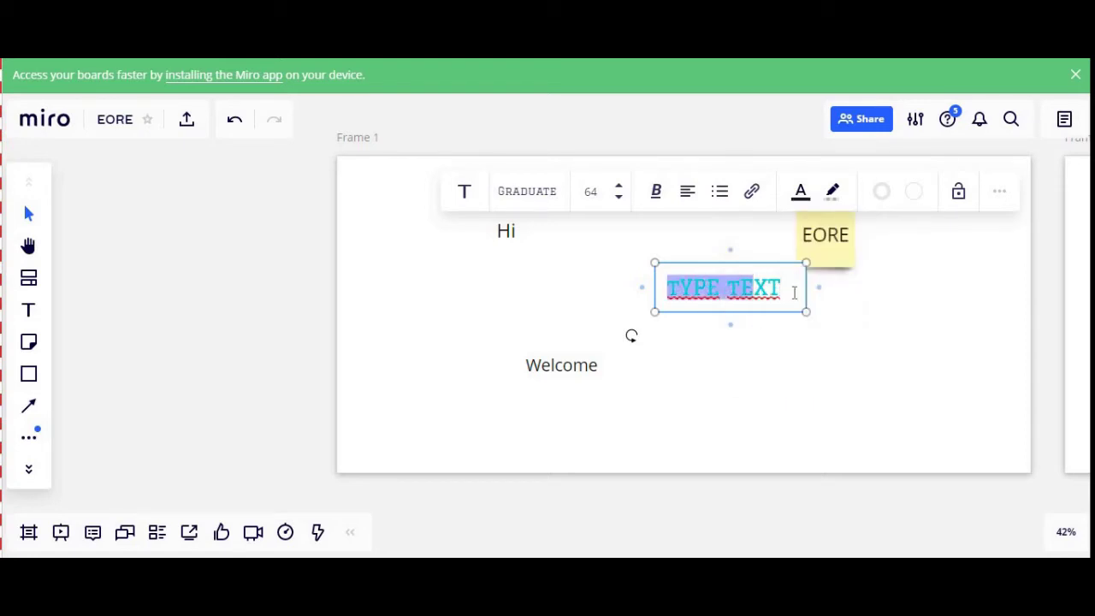
{"action": "left_click", "coordinate": [803, 196]}
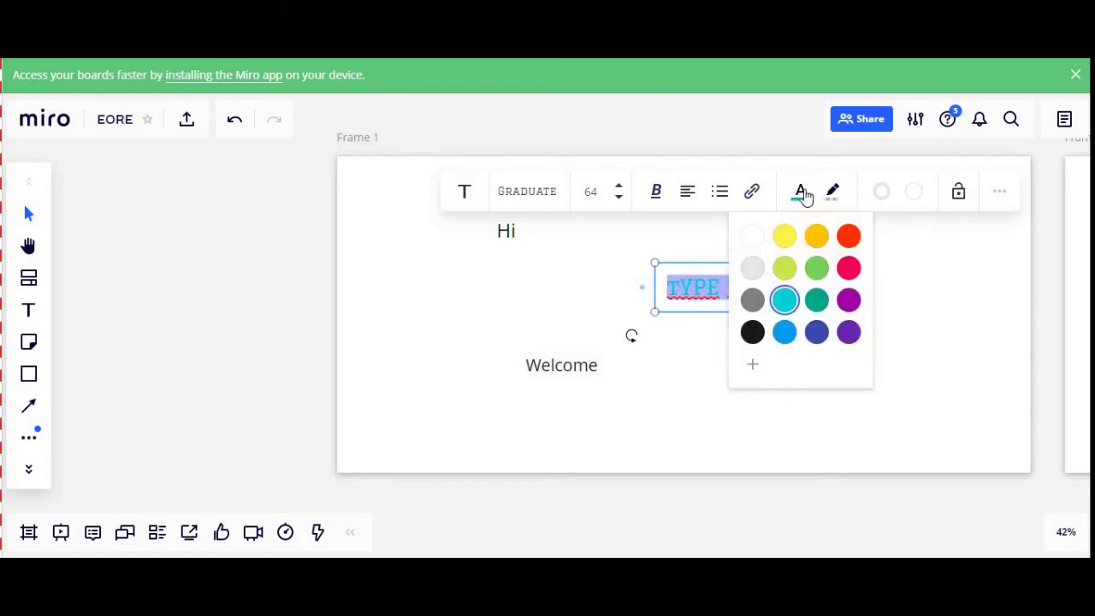
{"action": "left_click", "coordinate": [746, 338]}
{"action": "left_click", "coordinate": [762, 322]}
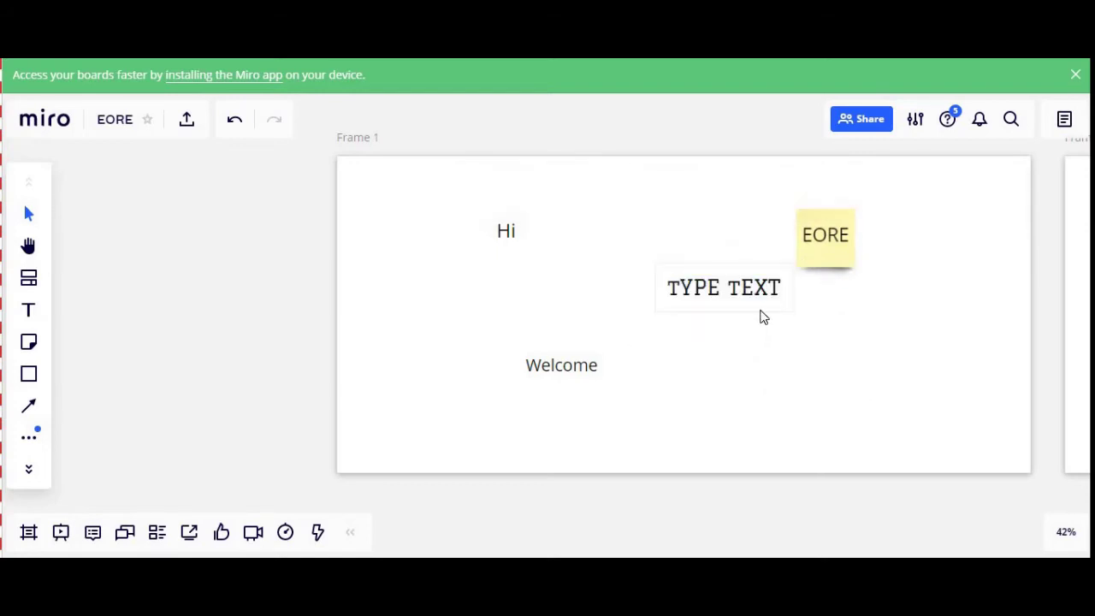
Shrink the "TYPE TEXT" object by its corner to font size 57 and leave it selected
{"action": "left_click", "coordinate": [716, 292]}
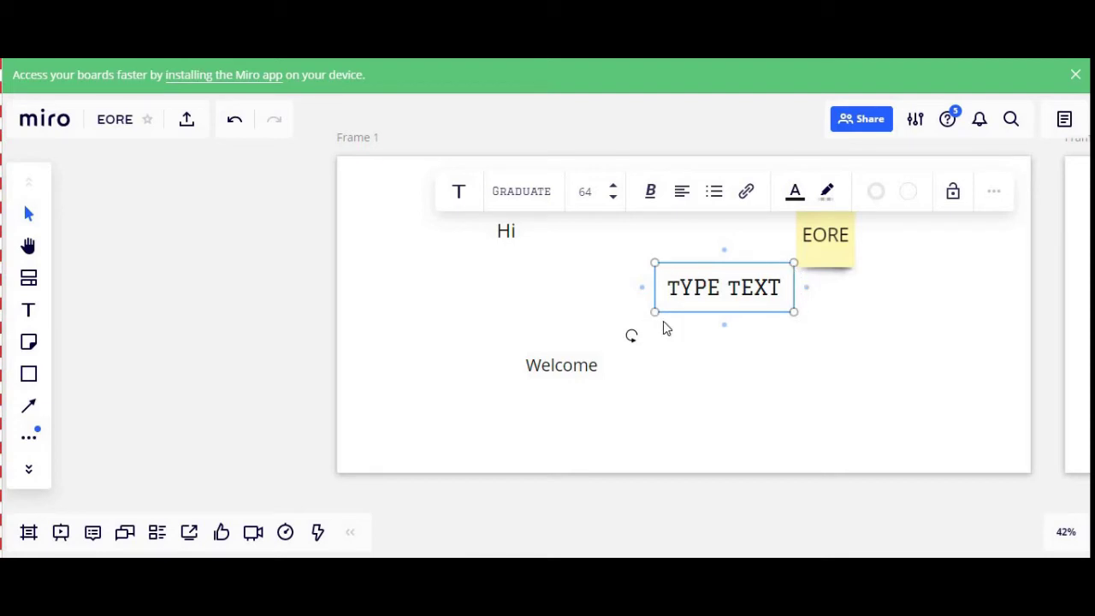
{"action": "left_click_drag", "start_coordinate": [792, 310], "coordinate": [775, 326]}
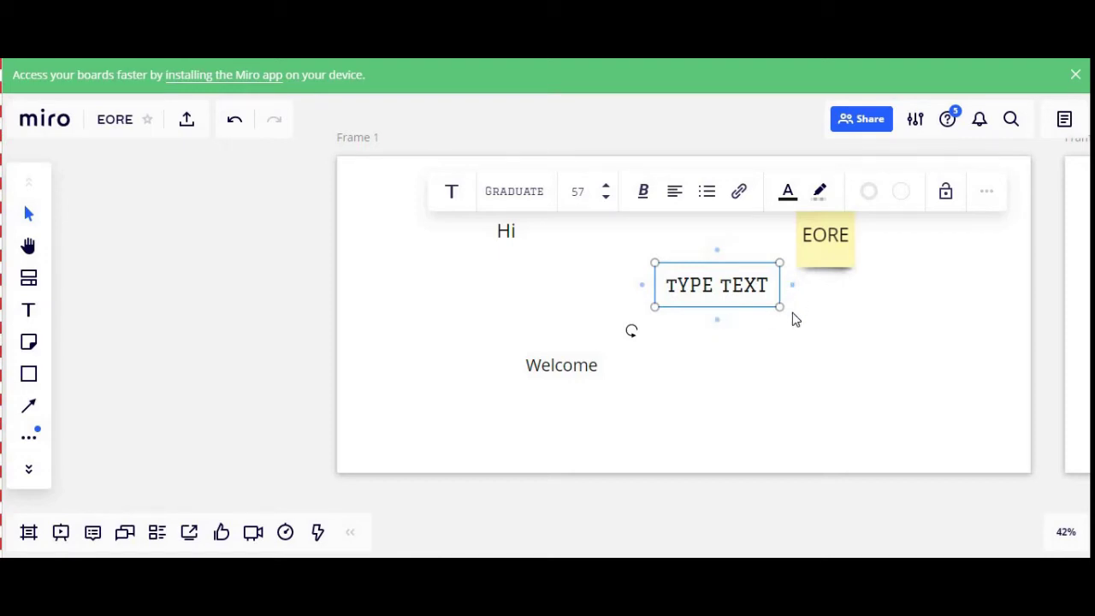
{"action": "left_click", "coordinate": [832, 262]}
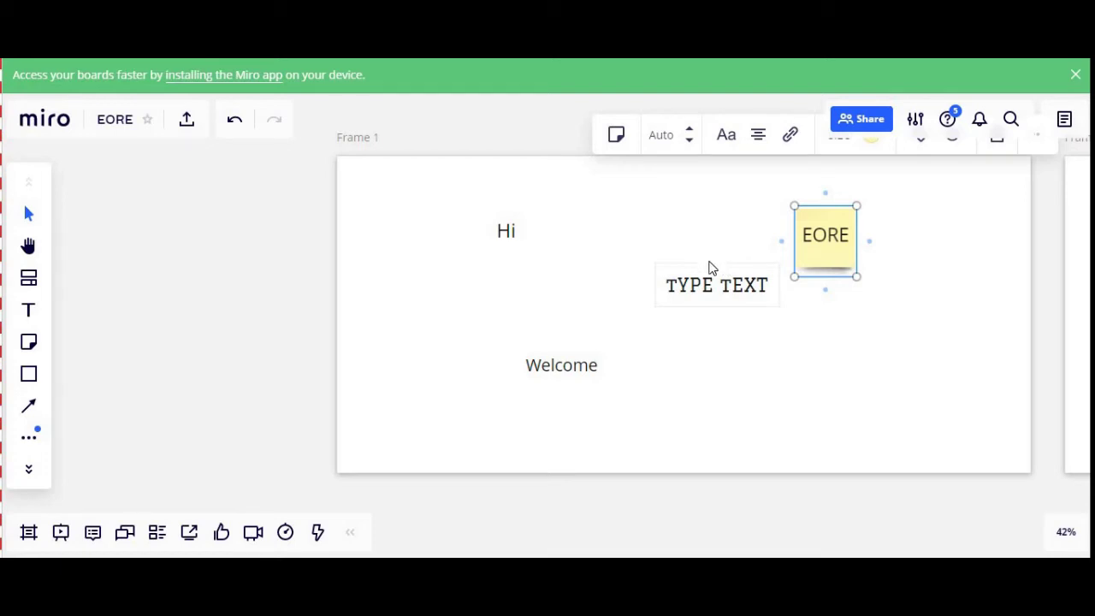
{"action": "left_click", "coordinate": [729, 288]}
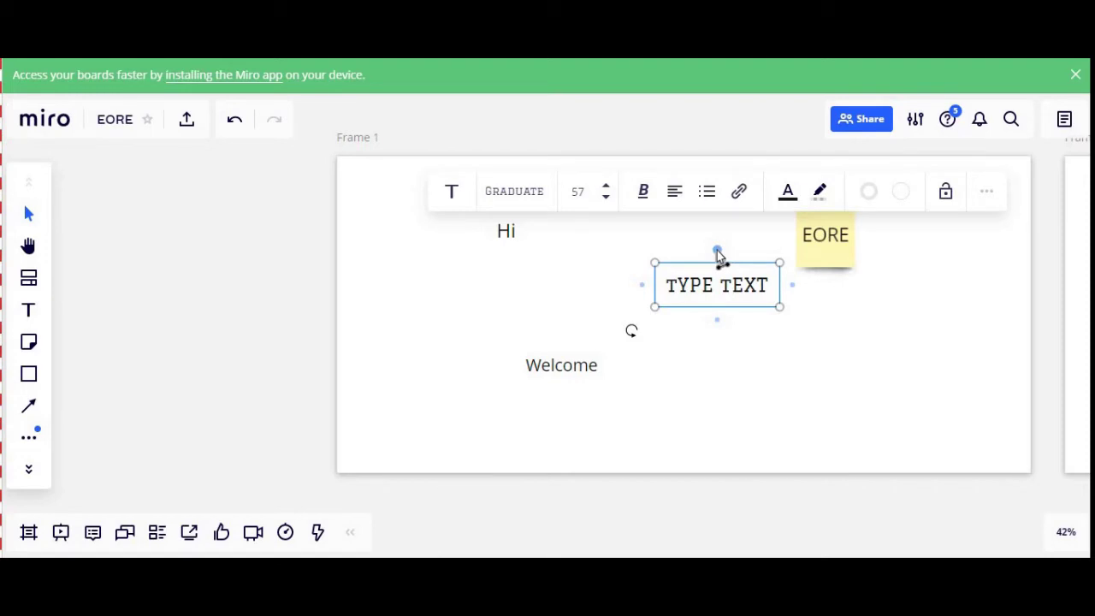
Connect the top of the "TYPE TEXT" object to the "Hi" text and undo the last change, keeping a curved black connector
{"action": "left_click_drag", "start_coordinate": [717, 250], "coordinate": [539, 249]}
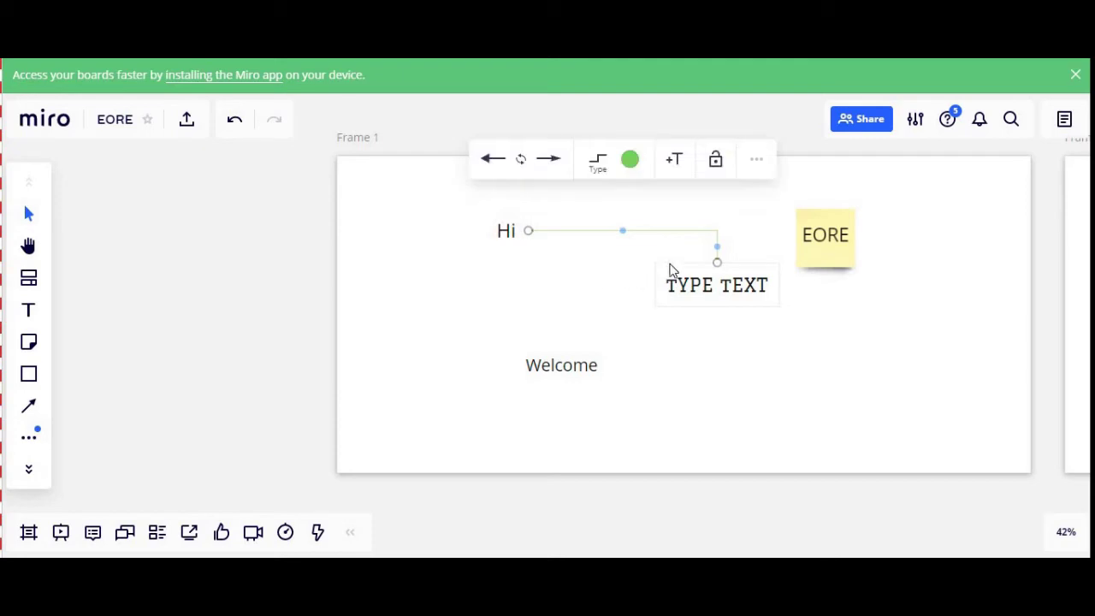
{"action": "key", "text": "ctrl+z"}
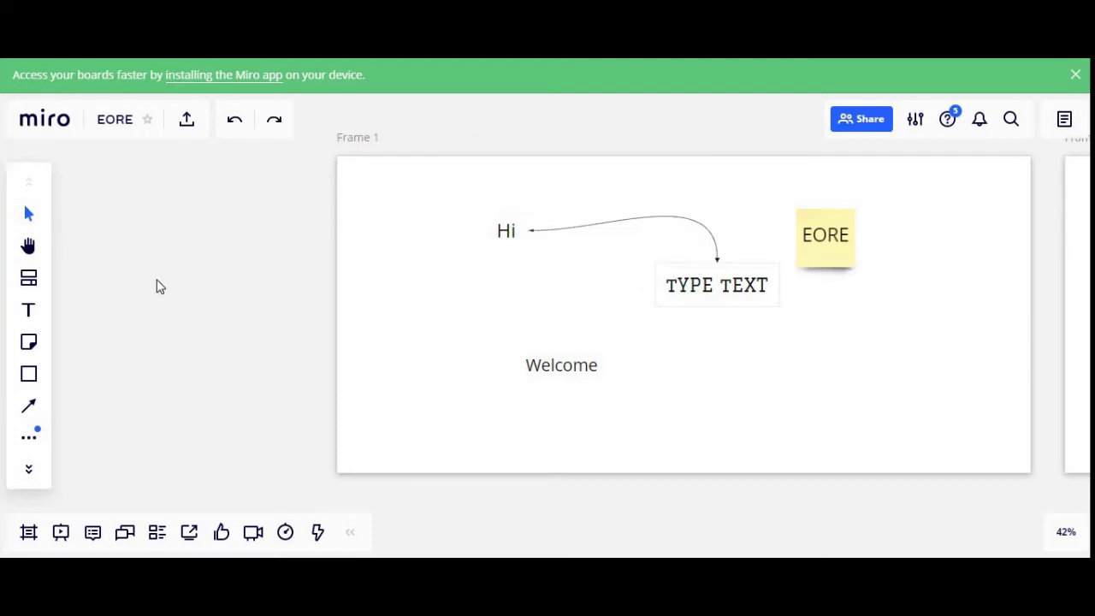
Add an amber sticky note beside the "Hi" text in Frame 1 and enter "DDG" on it at font size 64
{"action": "left_click", "coordinate": [33, 348]}
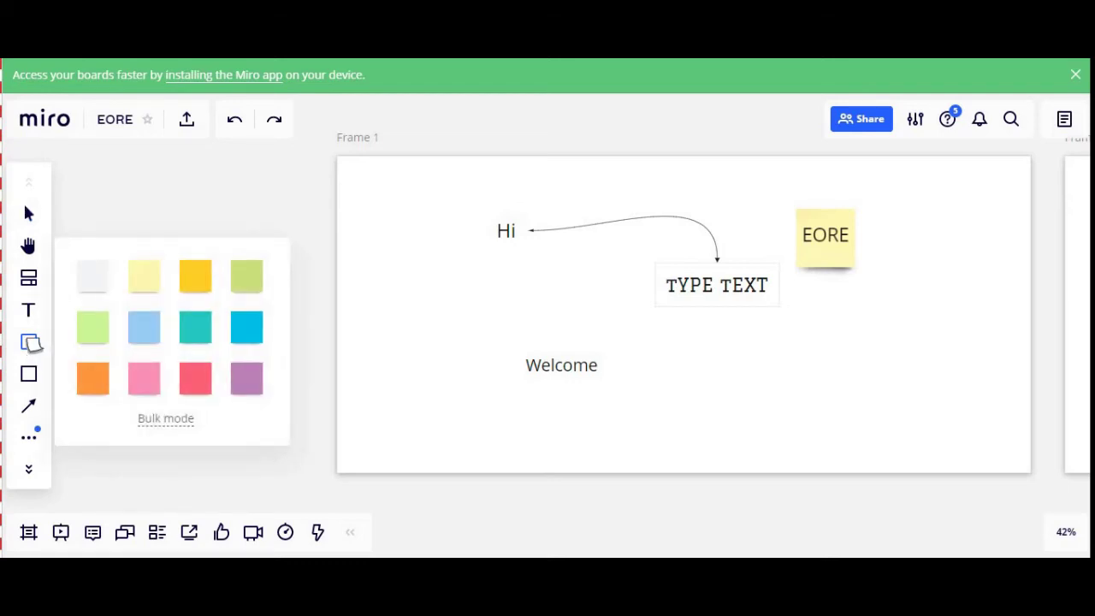
{"action": "left_click", "coordinate": [197, 278]}
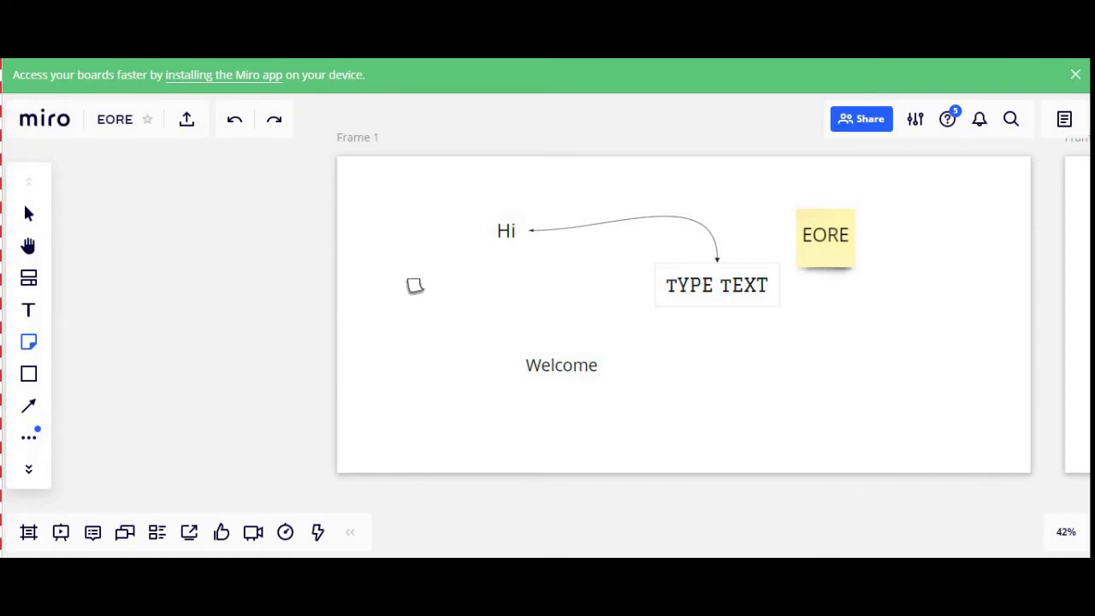
{"action": "left_click", "coordinate": [415, 286]}
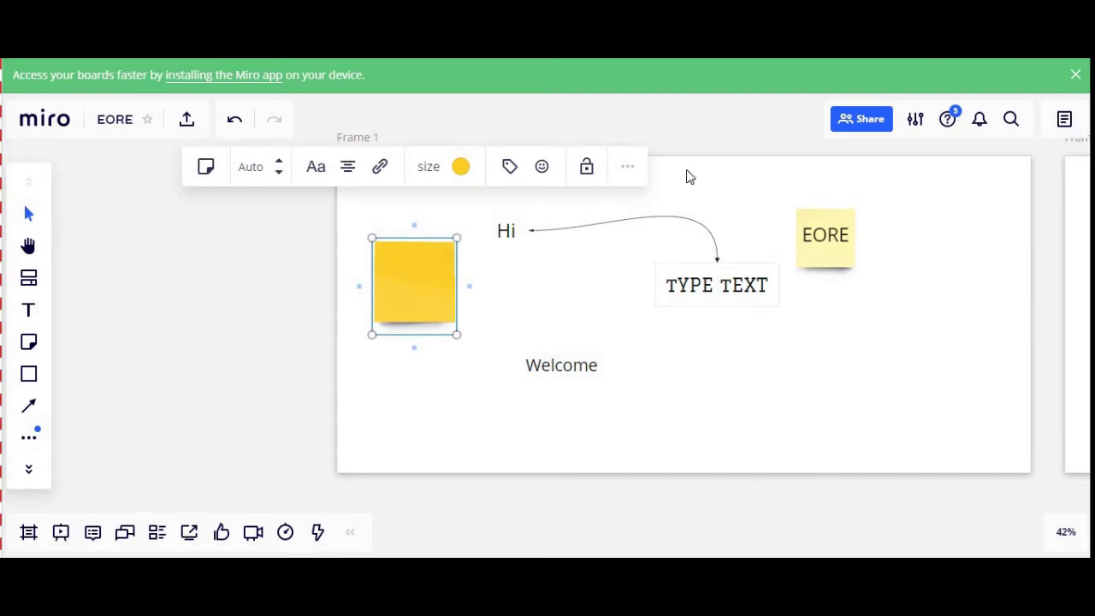
{"action": "left_click", "coordinate": [217, 180]}
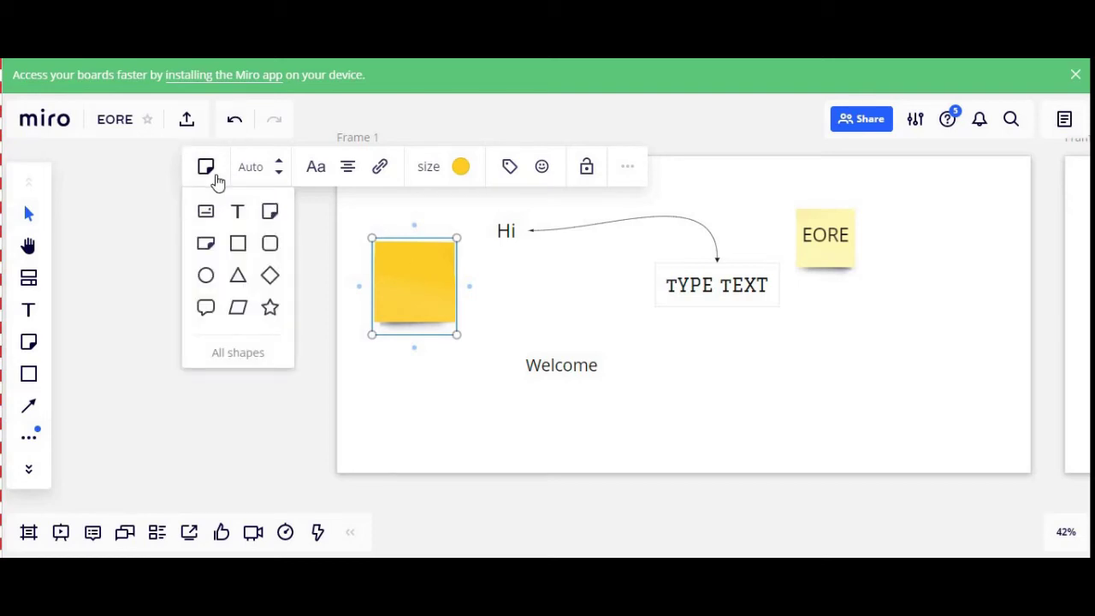
{"action": "left_click", "coordinate": [281, 174]}
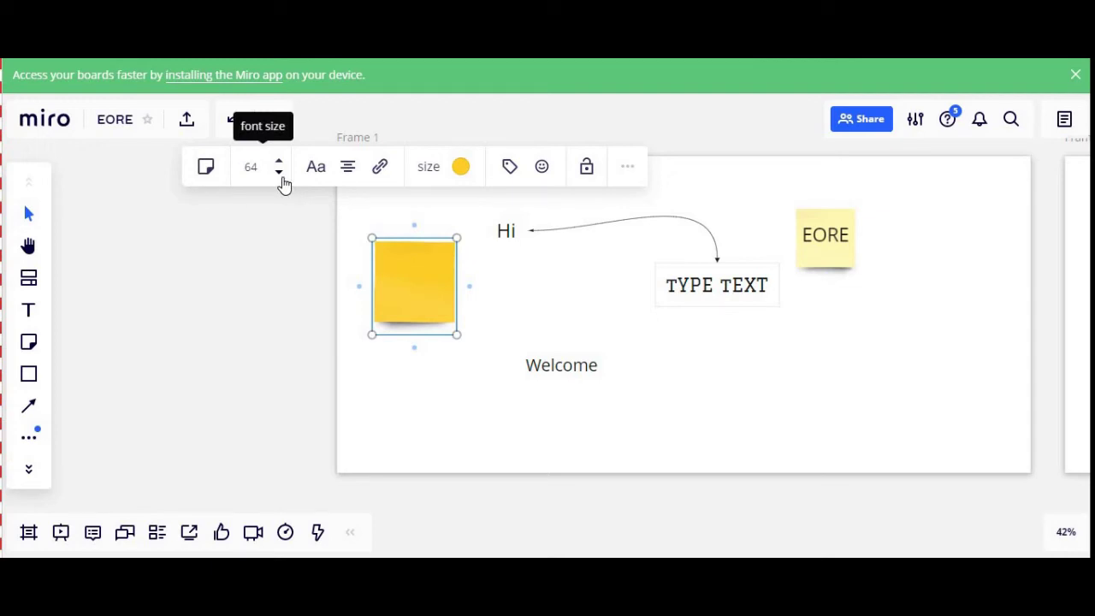
{"action": "type", "text": "DDG"}
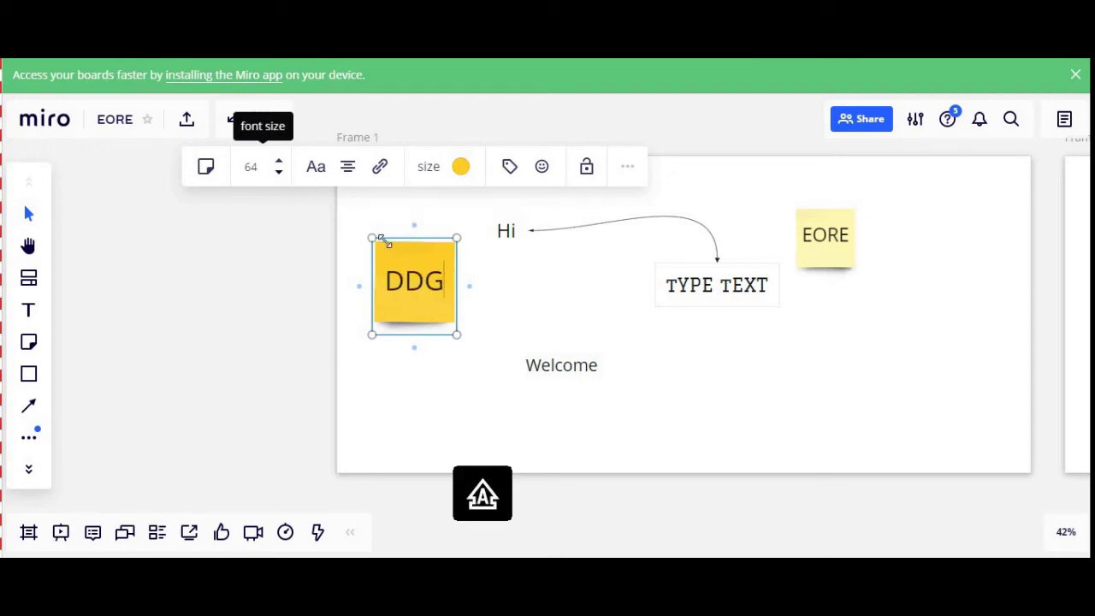
Try font size 48 on the whole "DDG" text, then set its font size to Auto
{"action": "left_click_drag", "start_coordinate": [390, 281], "coordinate": [455, 282]}
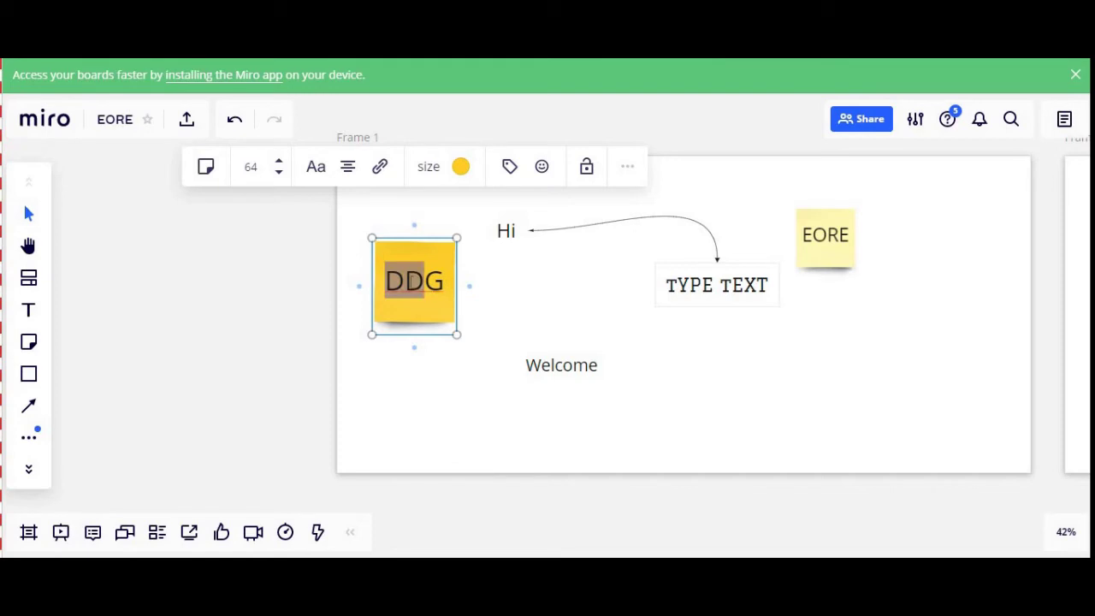
{"action": "left_click", "coordinate": [408, 281]}
{"action": "left_click_drag", "start_coordinate": [385, 281], "coordinate": [462, 282]}
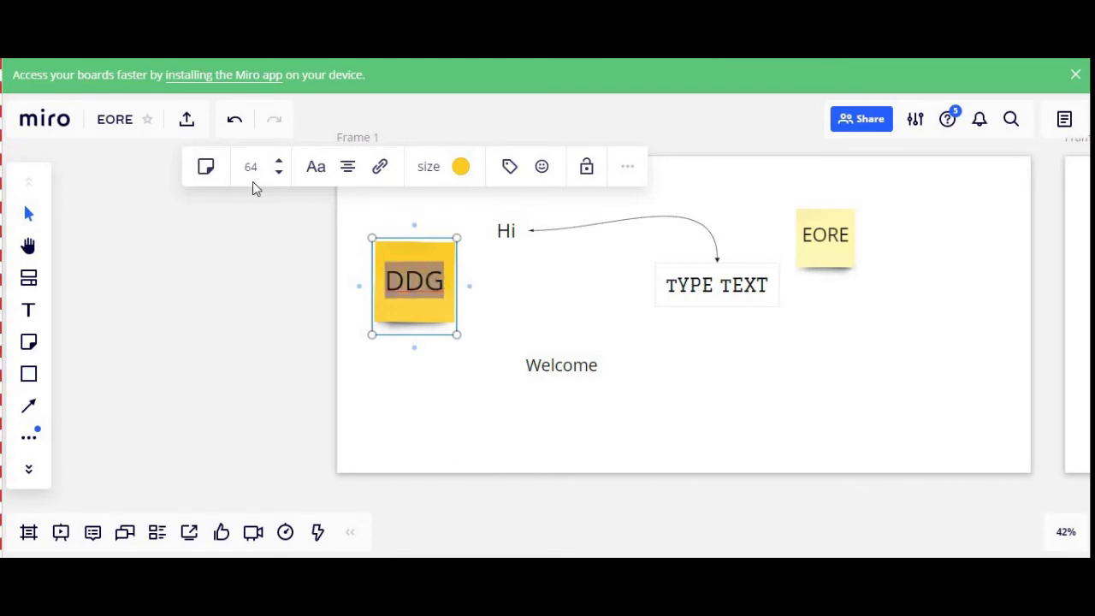
{"action": "left_click", "coordinate": [282, 177]}
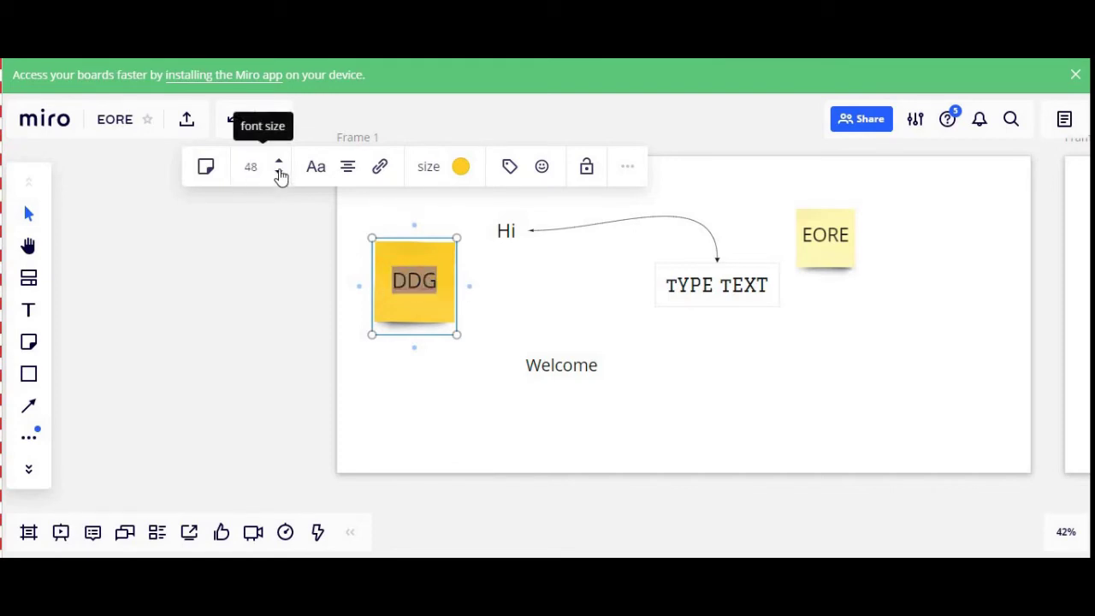
{"action": "left_click", "coordinate": [281, 166]}
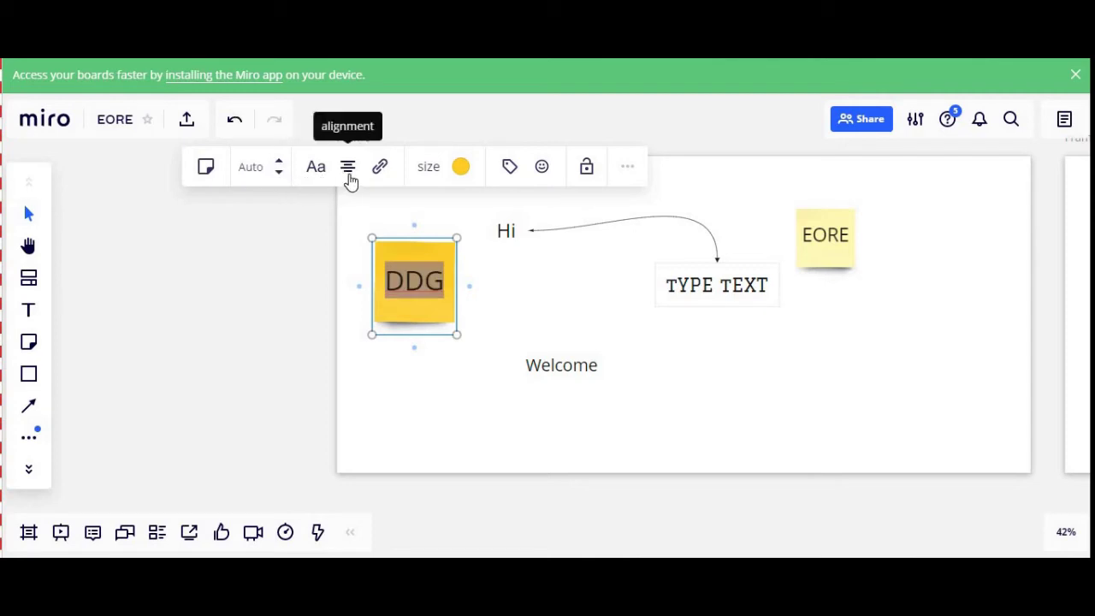
Recolour the "DDG" sticky note light blue and shrink it to about the size of the "EORE" note
{"action": "left_click", "coordinate": [467, 174]}
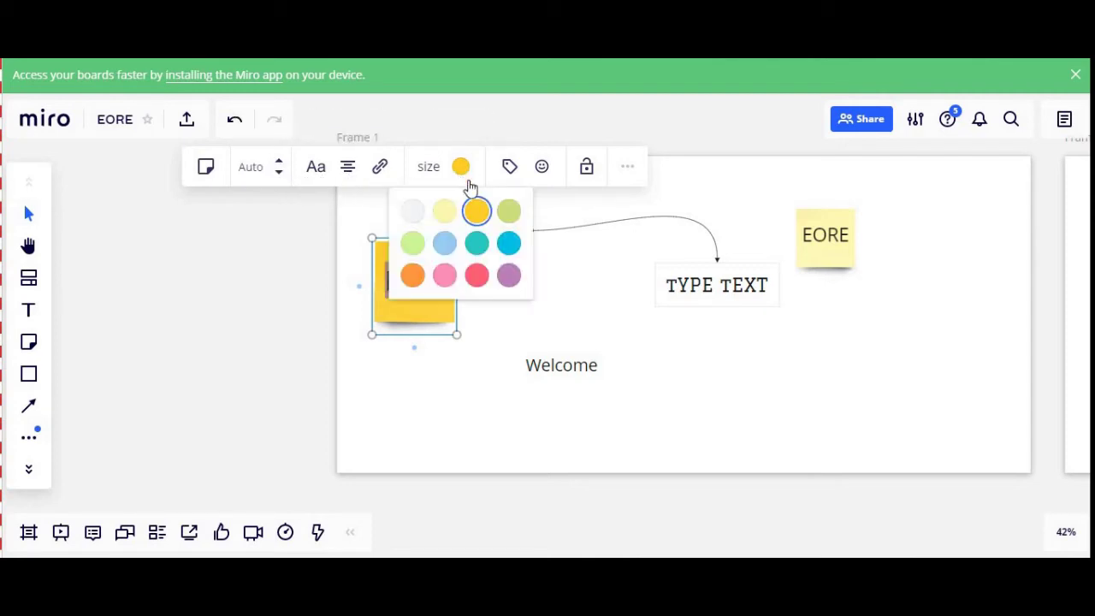
{"action": "left_click", "coordinate": [449, 249]}
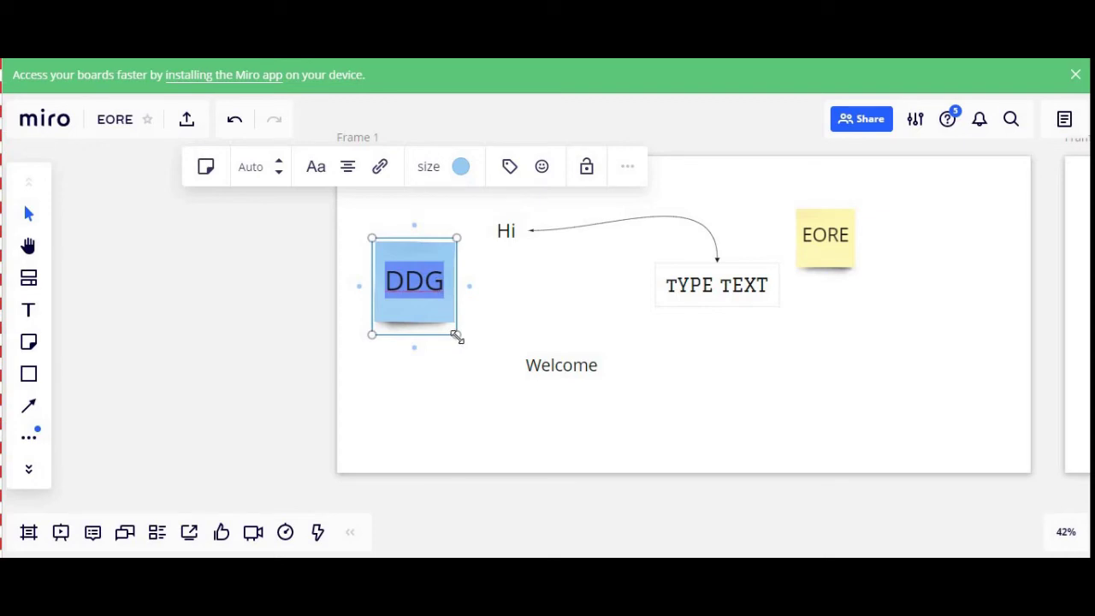
{"action": "left_click_drag", "start_coordinate": [457, 337], "coordinate": [435, 310]}
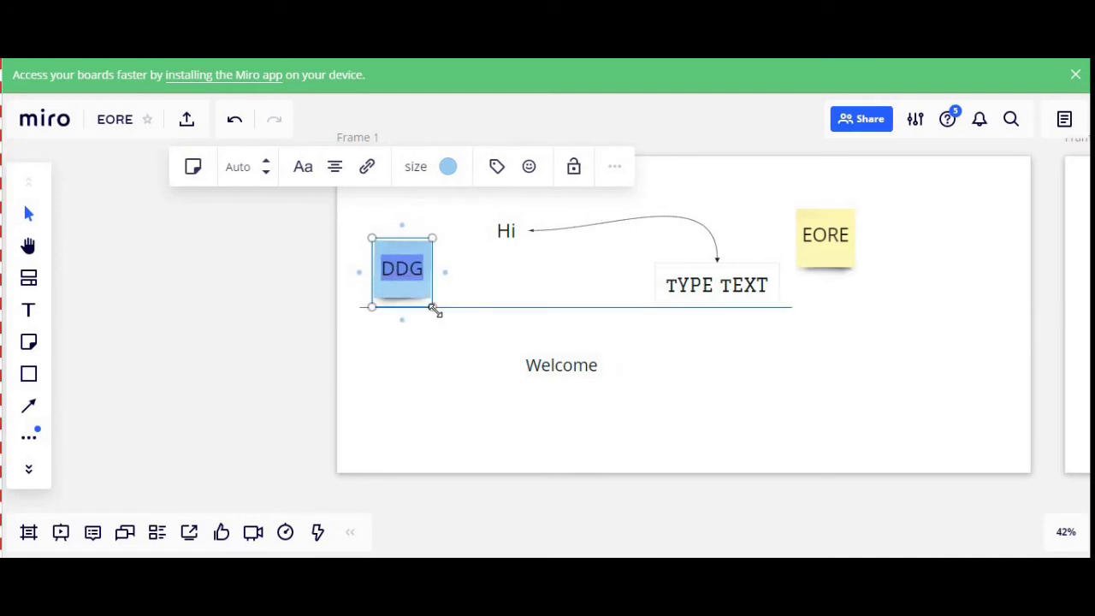
{"action": "left_click_drag", "start_coordinate": [435, 310], "coordinate": [433, 305]}
{"action": "key", "text": "Escape"}
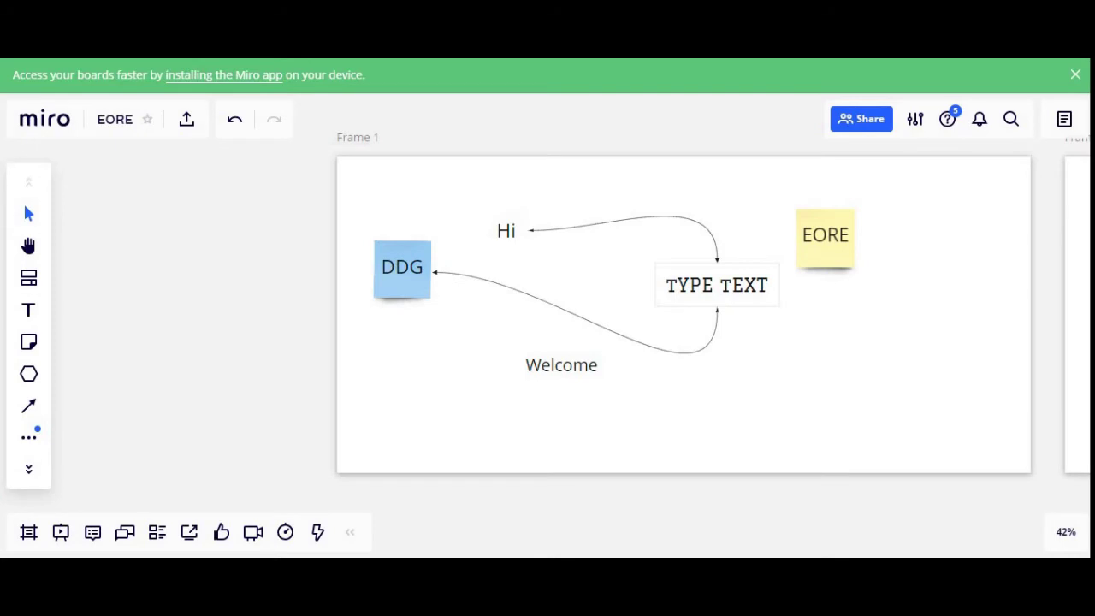
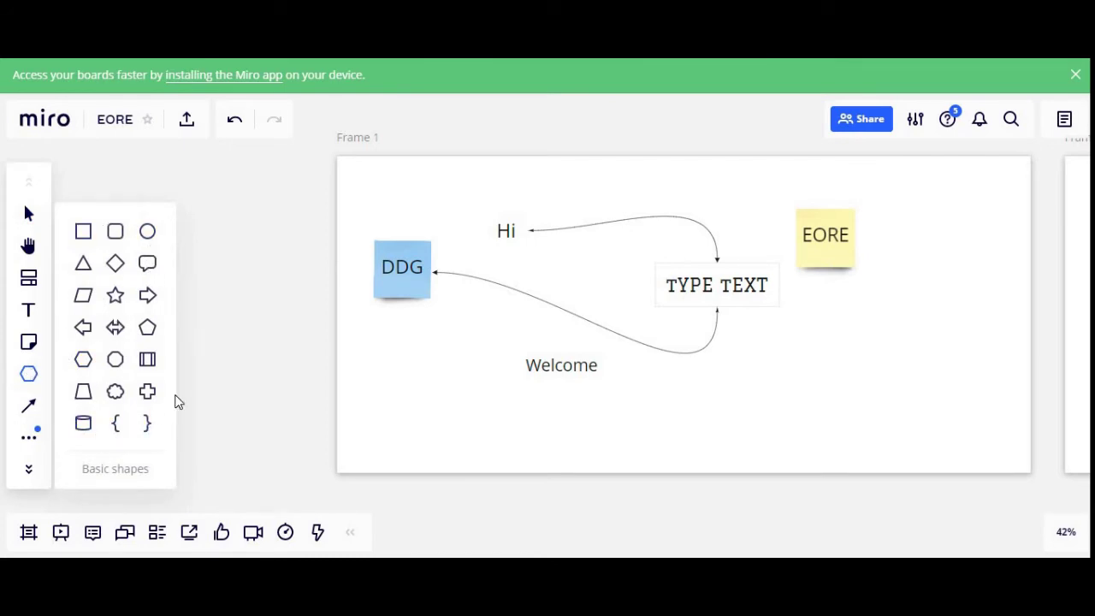
Place a circle below the "EORE" sticky note in Frame 1 and enter "wOW" inside it
{"action": "left_click", "coordinate": [149, 238]}
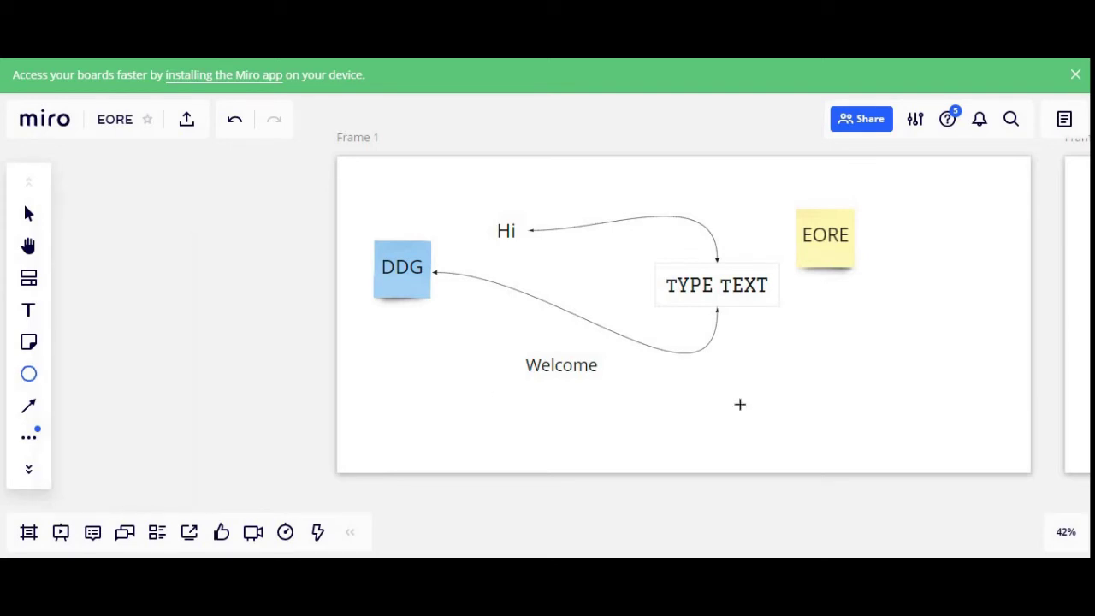
{"action": "left_click", "coordinate": [860, 347]}
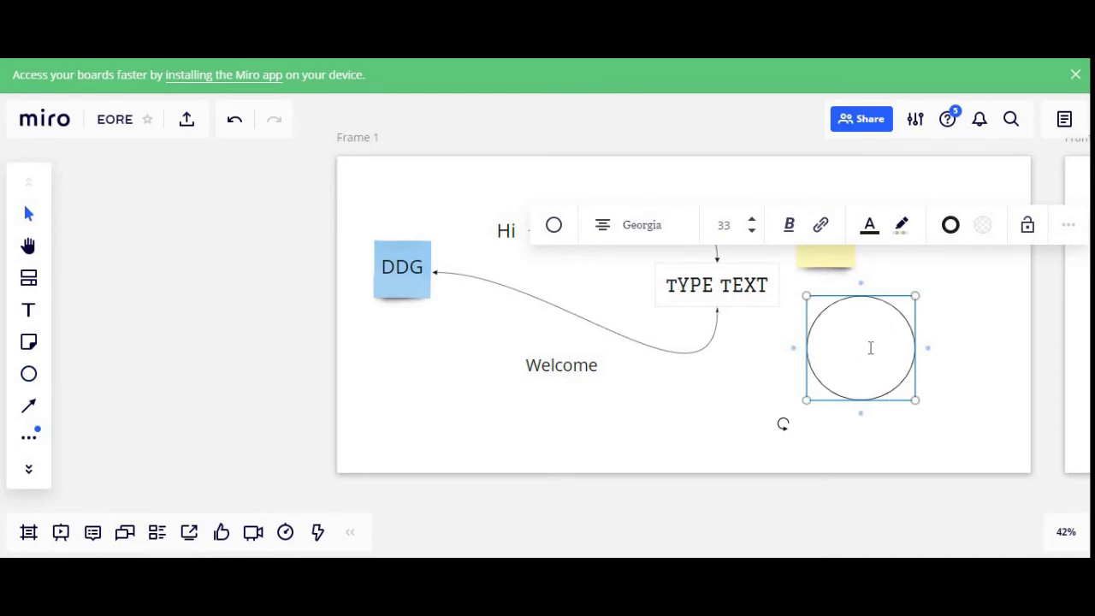
{"action": "type", "text": "wO"}
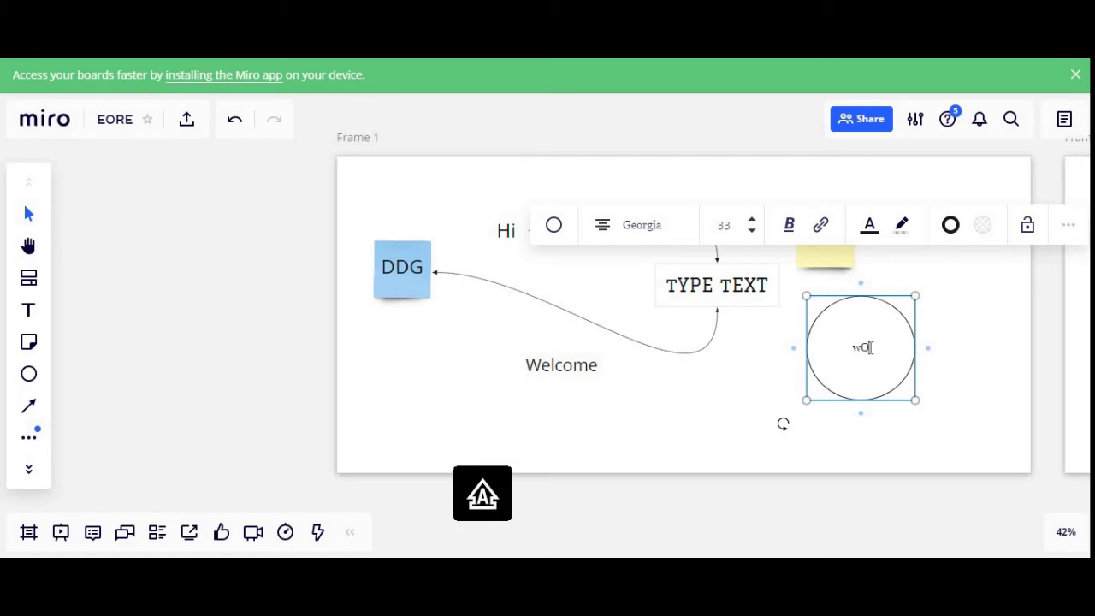
{"action": "type", "text": "W"}
Enlarge the whole "wOW" text inside the circle to font size 80
{"action": "double_click", "coordinate": [890, 347]}
{"action": "left_click", "coordinate": [753, 219]}
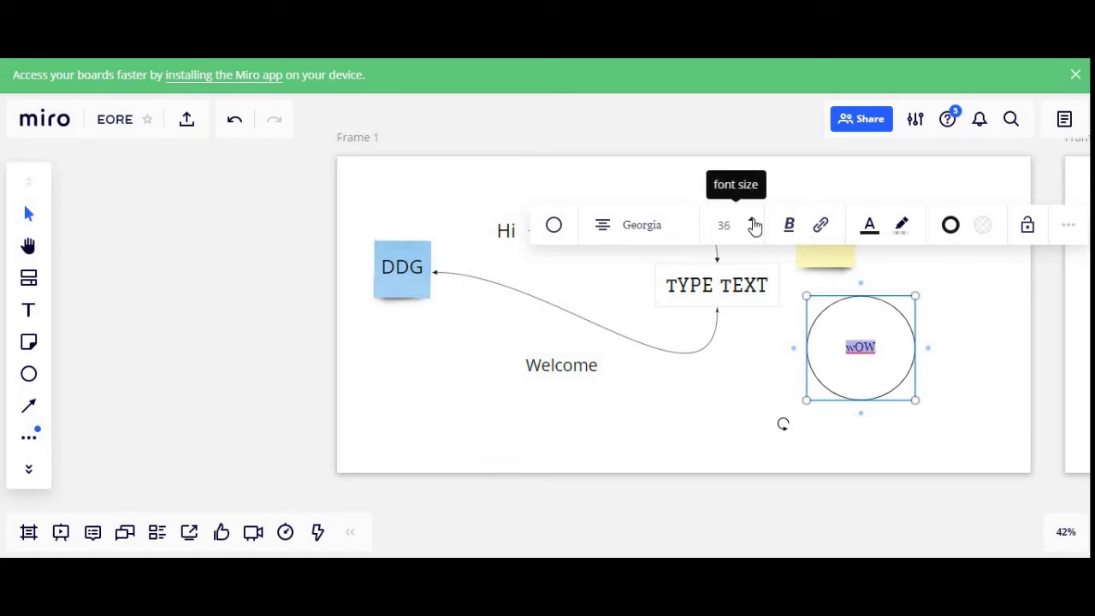
{"action": "left_click", "coordinate": [754, 222]}
{"action": "left_click", "coordinate": [754, 223]}
{"action": "left_click", "coordinate": [754, 222]}
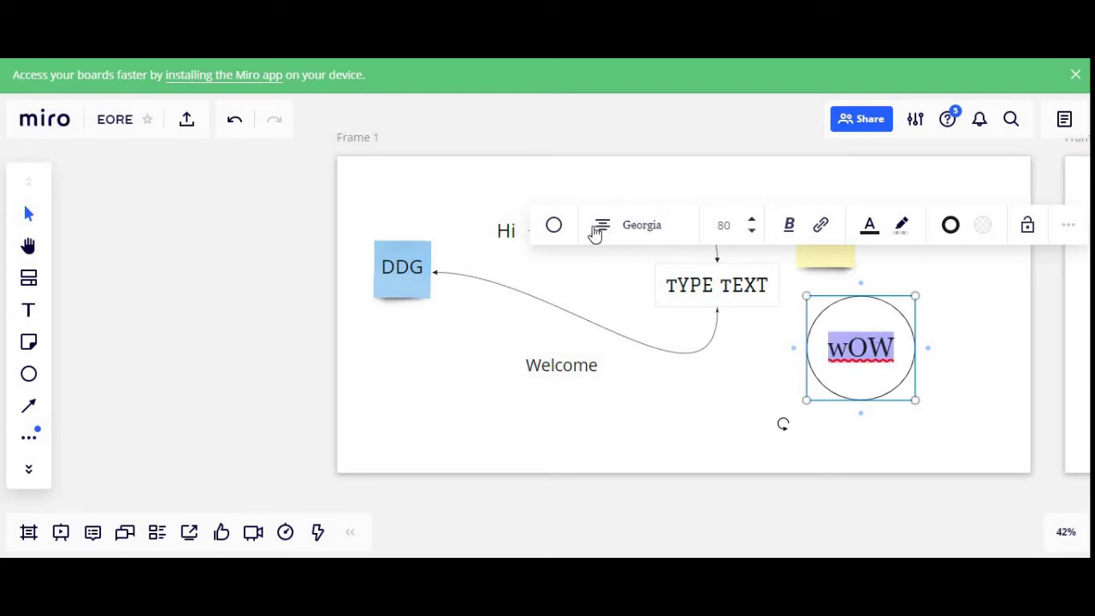
Convert the "wOW" circle into a triangle and change its font to Graduate
{"action": "left_click", "coordinate": [556, 228]}
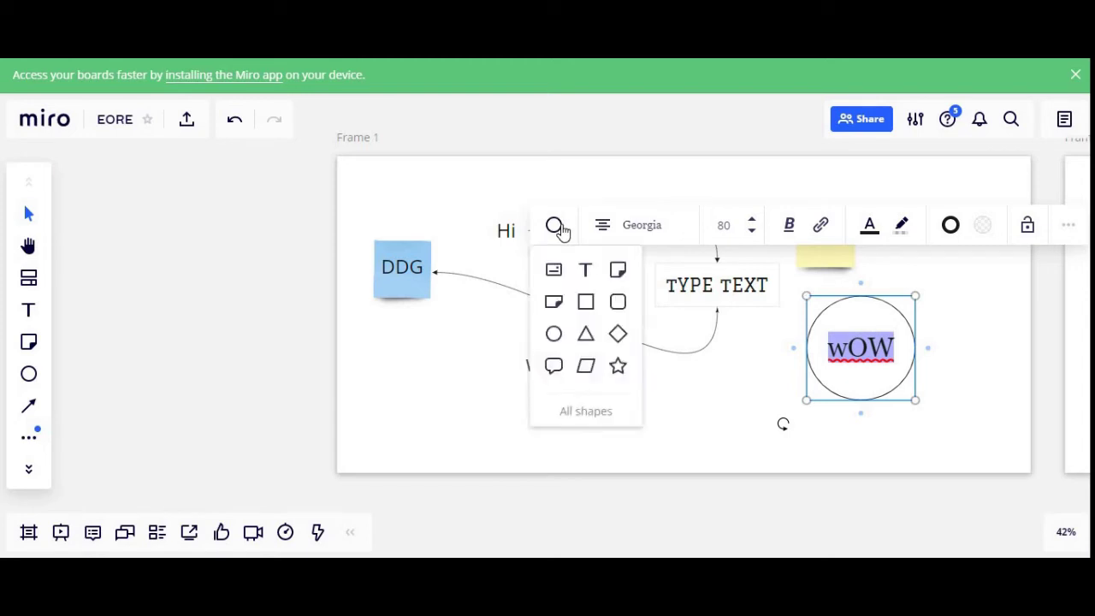
{"action": "left_click", "coordinate": [586, 337]}
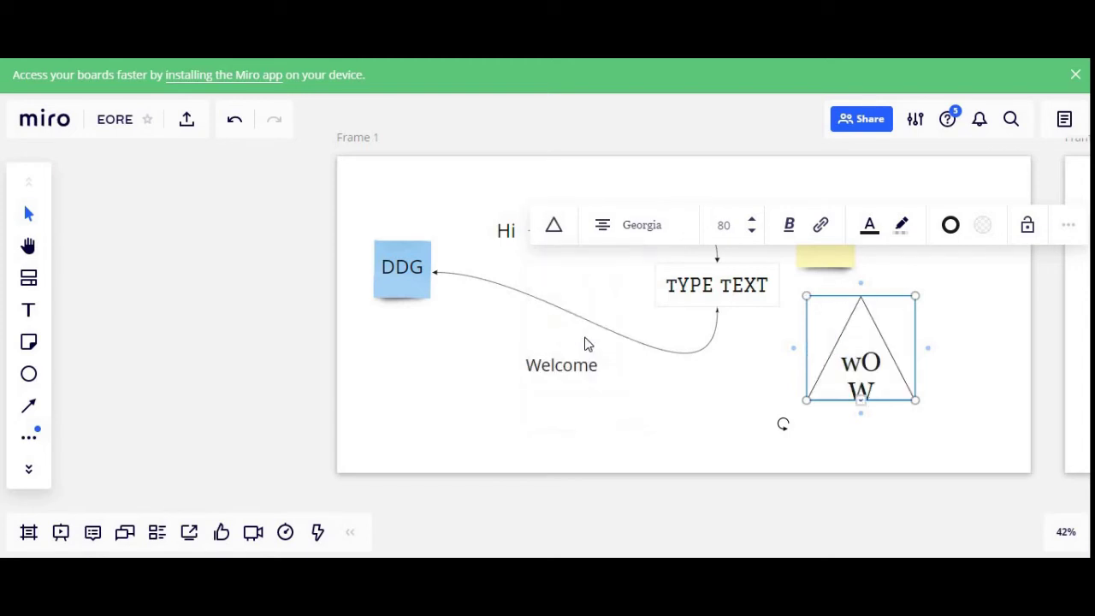
{"action": "left_click", "coordinate": [654, 229]}
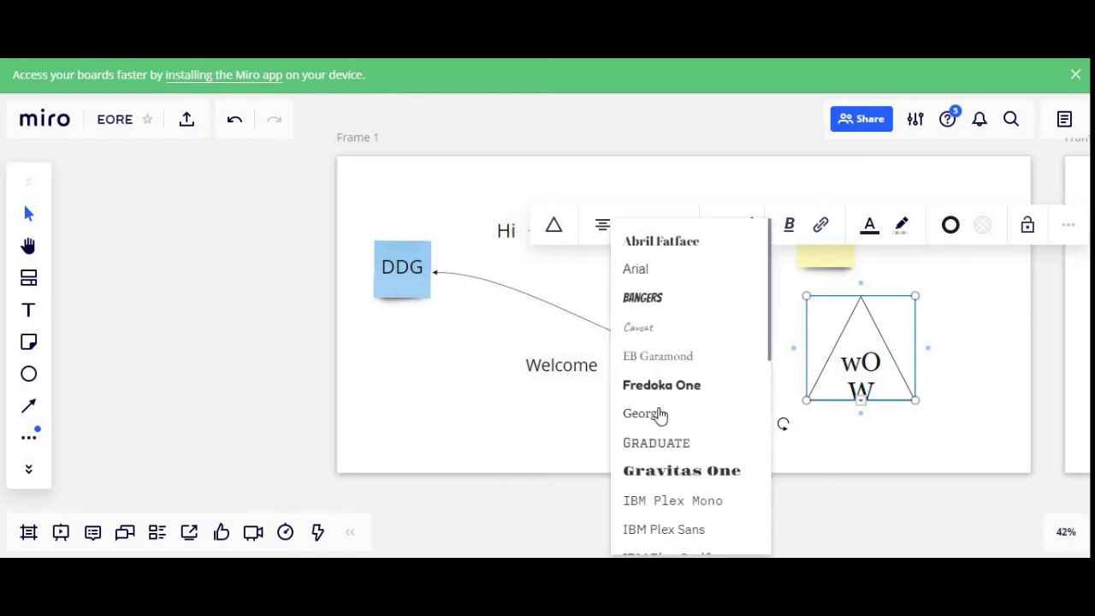
{"action": "left_click", "coordinate": [663, 442]}
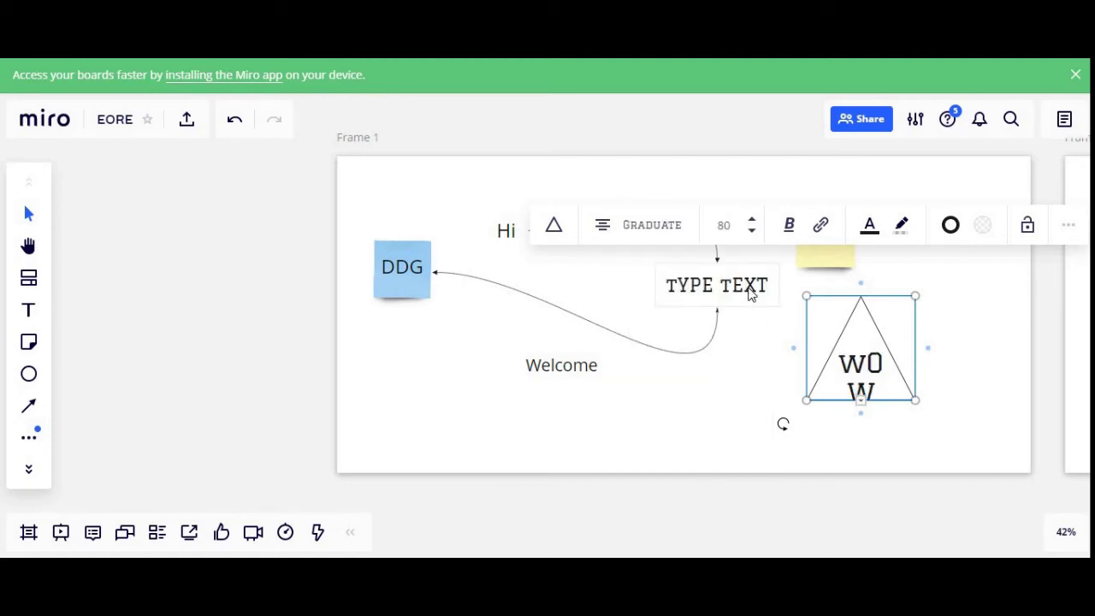
Try larger font sizes up to 288 on the triangle's "wOW" text and set it to 48
{"action": "left_click", "coordinate": [751, 220]}
{"action": "left_click", "coordinate": [751, 219]}
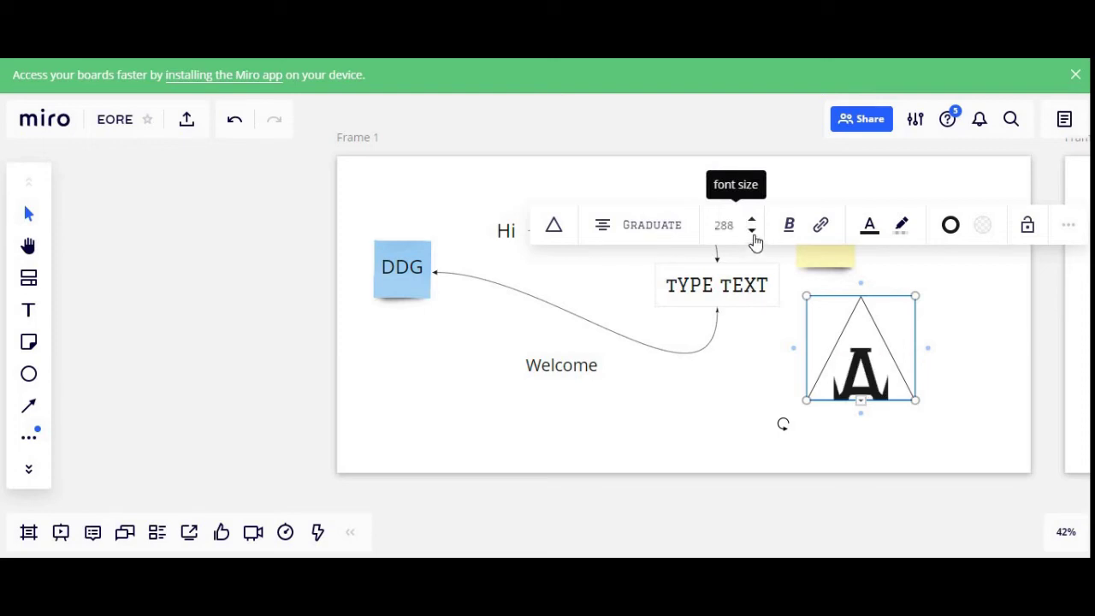
{"action": "left_click", "coordinate": [753, 231]}
{"action": "left_click", "coordinate": [753, 231]}
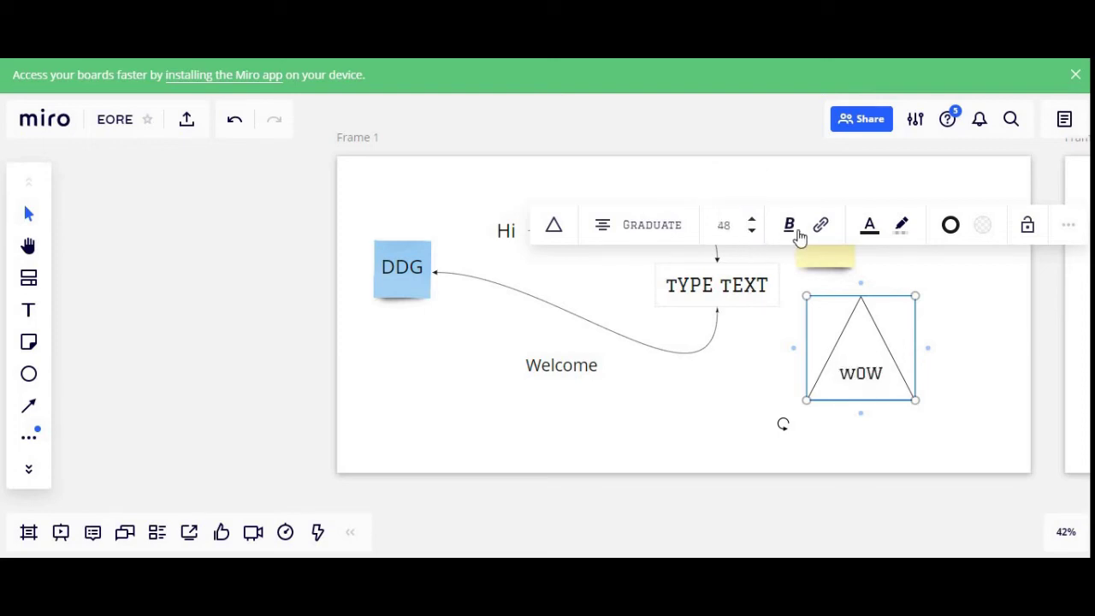
View the text style options for "wOW", try lime as its text colour, and set the colour to amber
{"action": "left_click", "coordinate": [790, 233]}
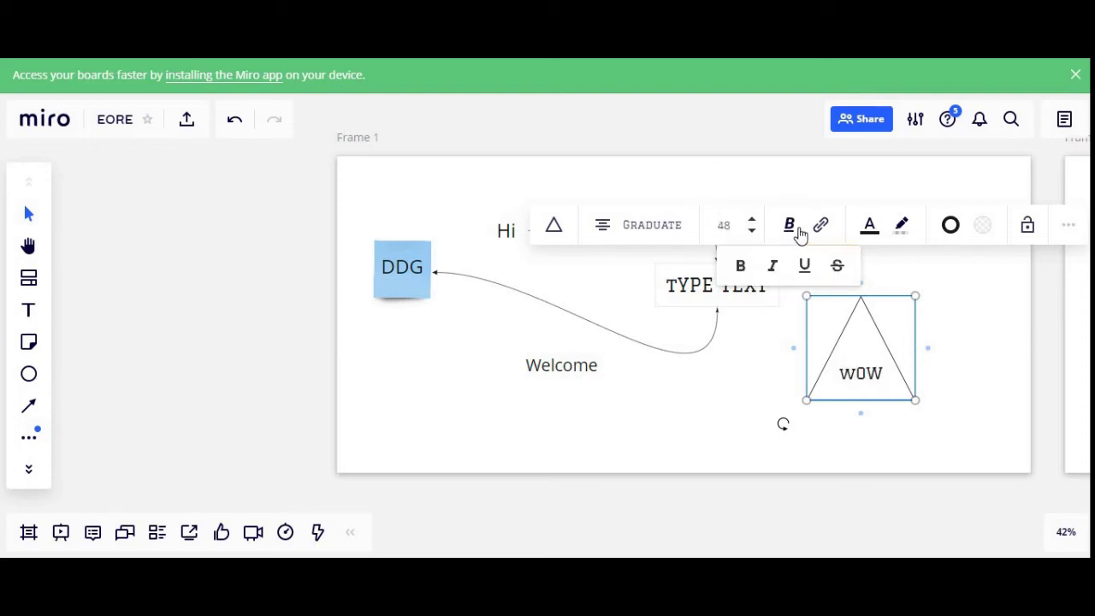
{"action": "left_click", "coordinate": [868, 230]}
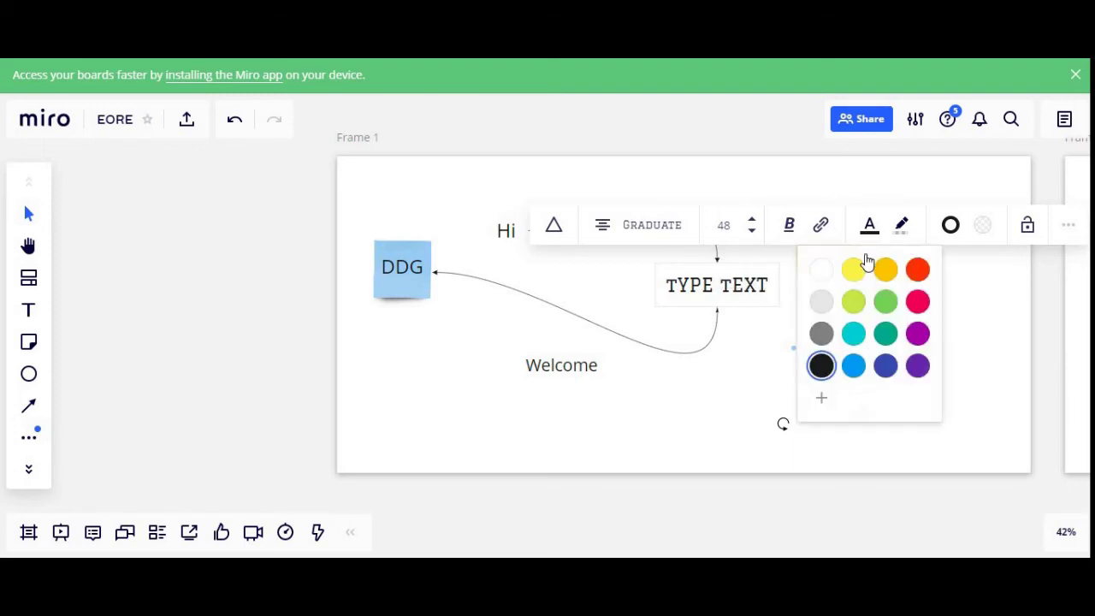
{"action": "left_click", "coordinate": [860, 304]}
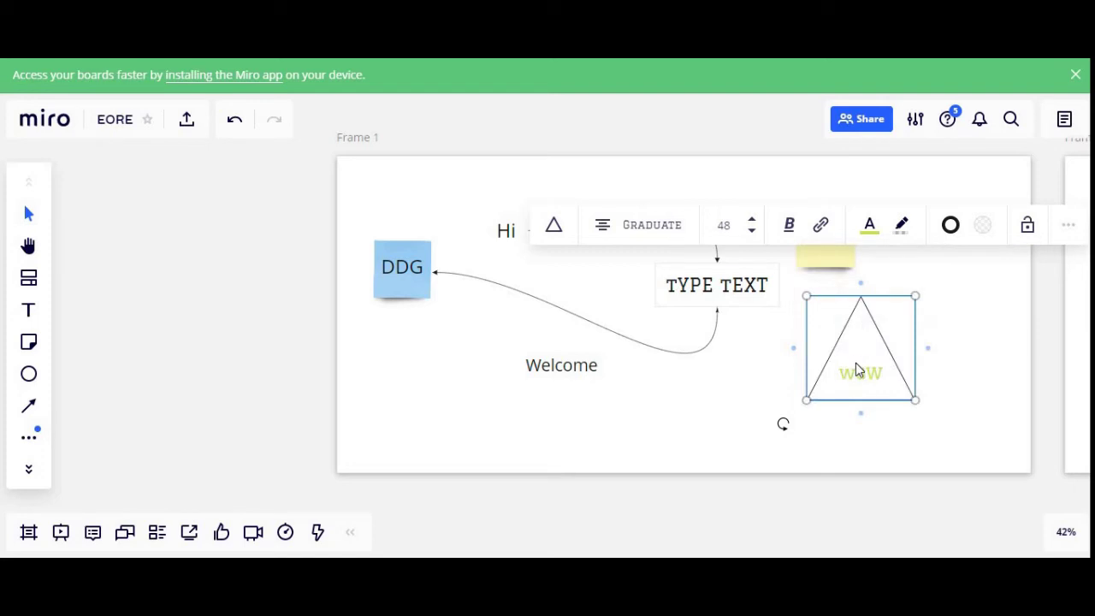
{"action": "left_click", "coordinate": [871, 228]}
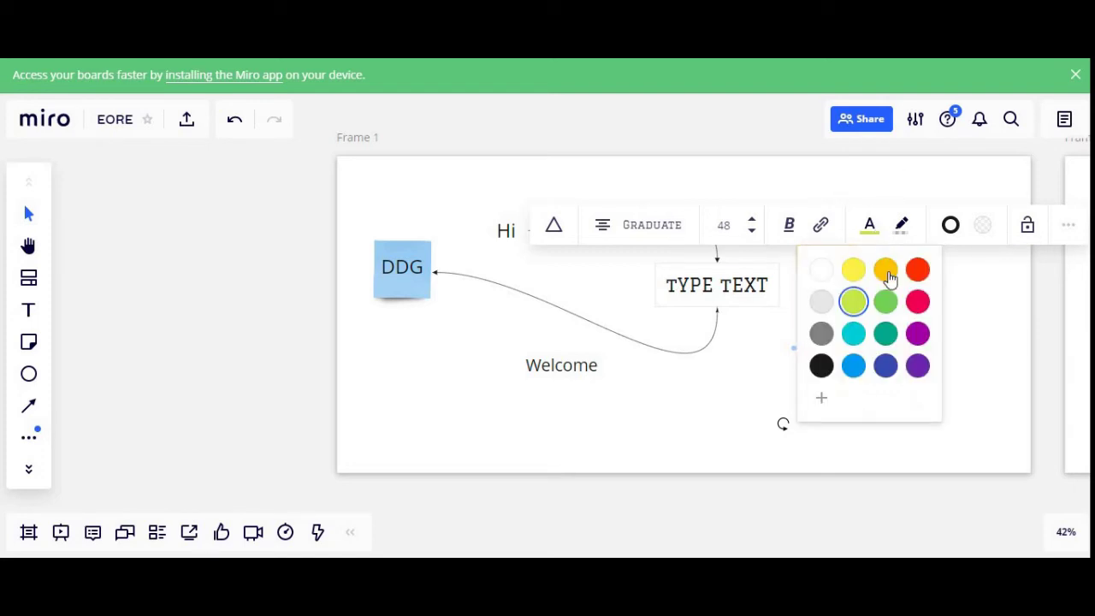
{"action": "left_click", "coordinate": [887, 272]}
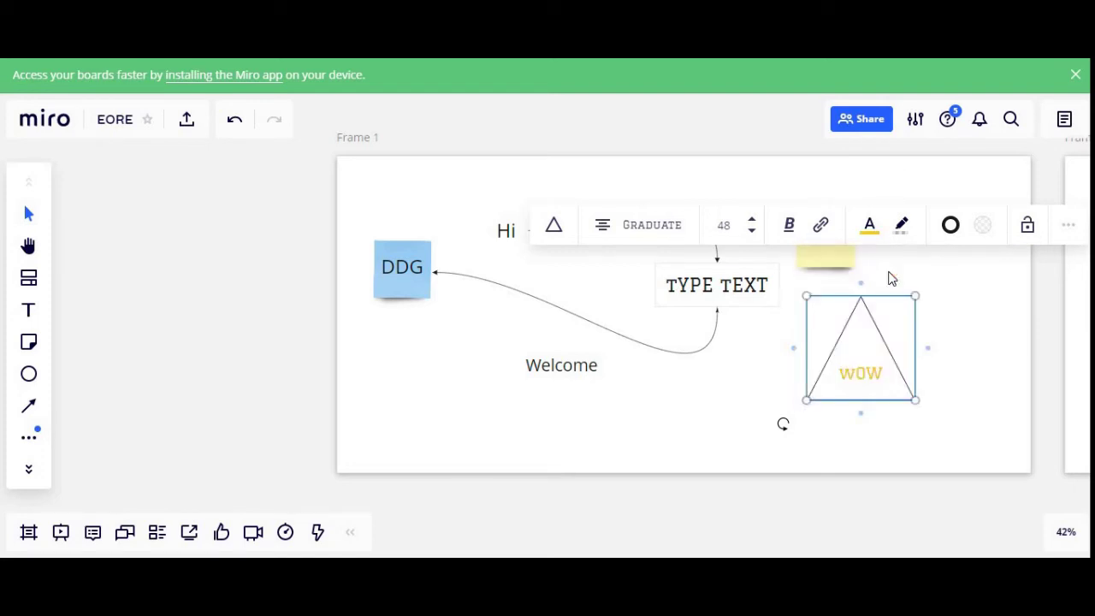
Format the "wOW" triangle's border with a thick yellow line and reduced opacity
{"action": "left_click", "coordinate": [902, 230]}
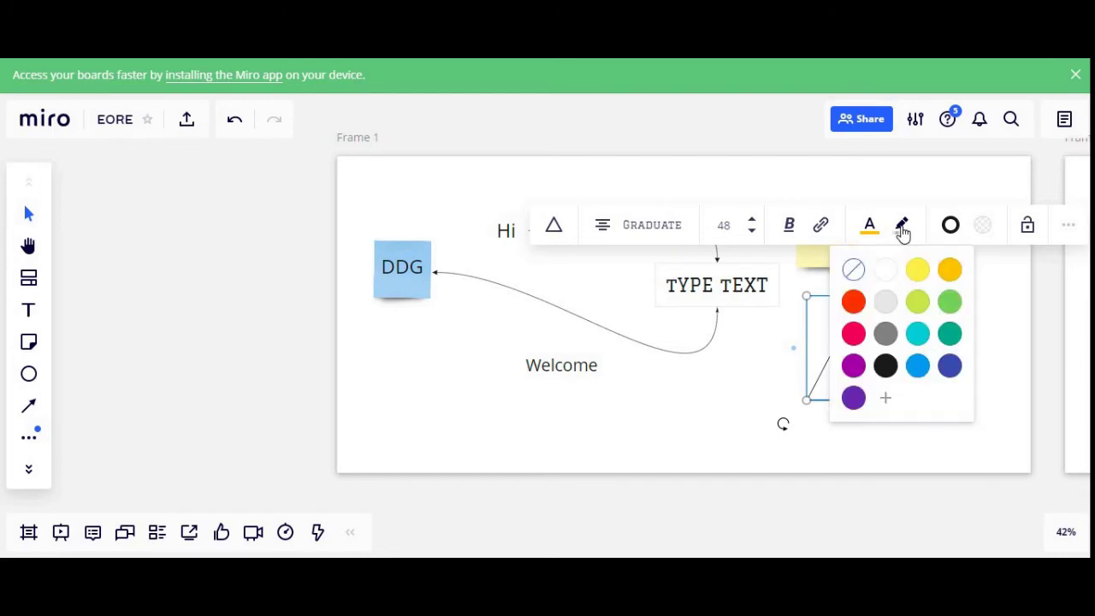
{"action": "left_click", "coordinate": [951, 227]}
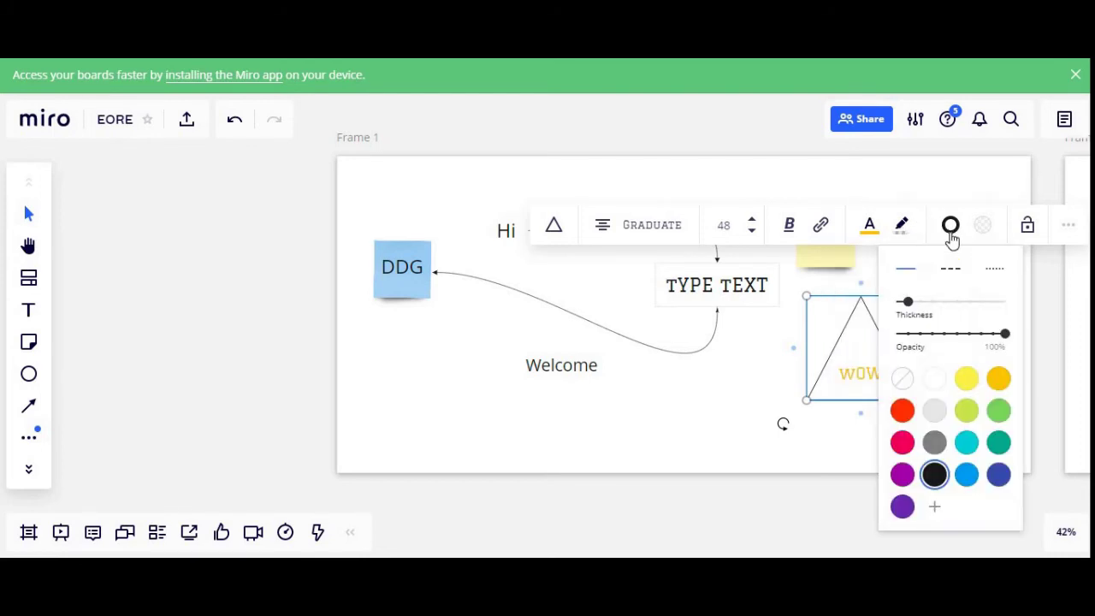
{"action": "left_click_drag", "start_coordinate": [907, 301], "coordinate": [969, 335]}
{"action": "left_click", "coordinate": [967, 380]}
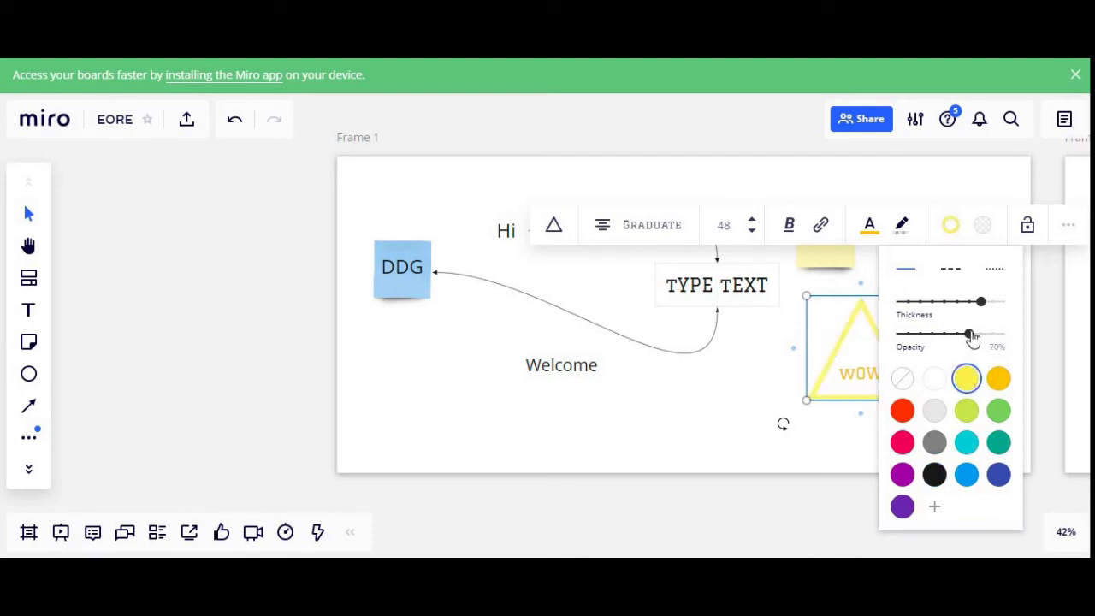
{"action": "left_click_drag", "start_coordinate": [989, 340], "coordinate": [950, 341]}
{"action": "key", "text": "s"}
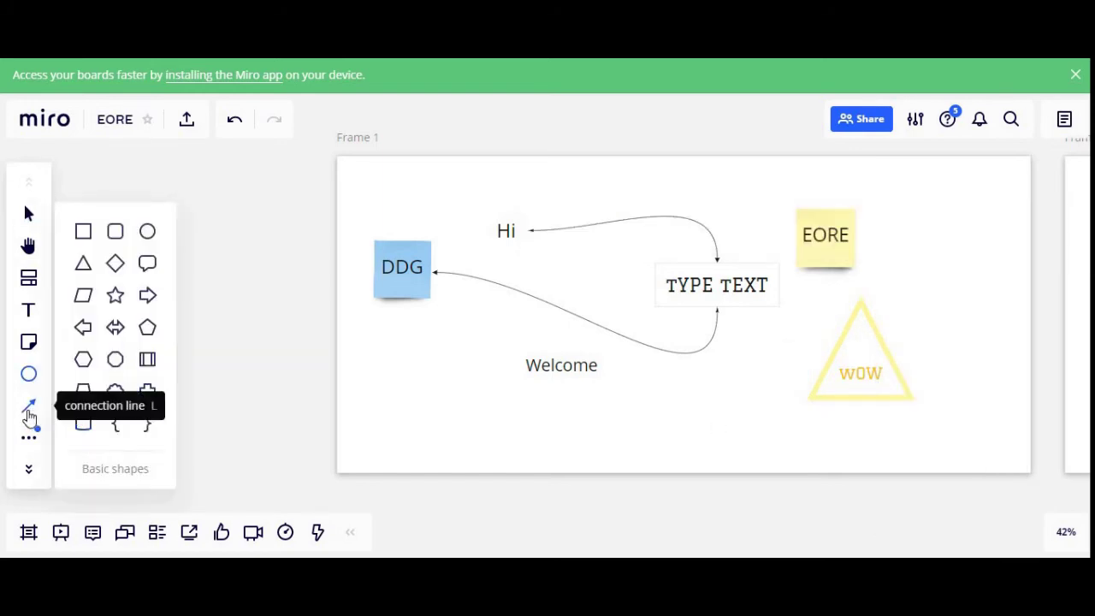
Draw connection lines from the triangle to "Welcome" and from the EORE sticky note to the DDG sticky note
{"action": "left_click", "coordinate": [29, 411]}
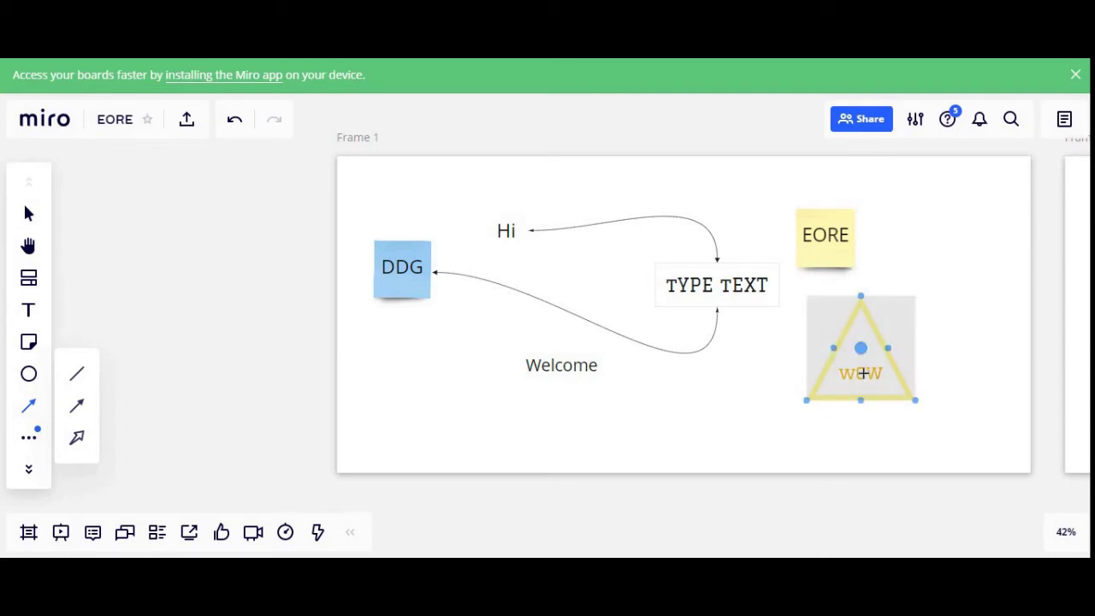
{"action": "left_click_drag", "start_coordinate": [832, 347], "coordinate": [562, 396]}
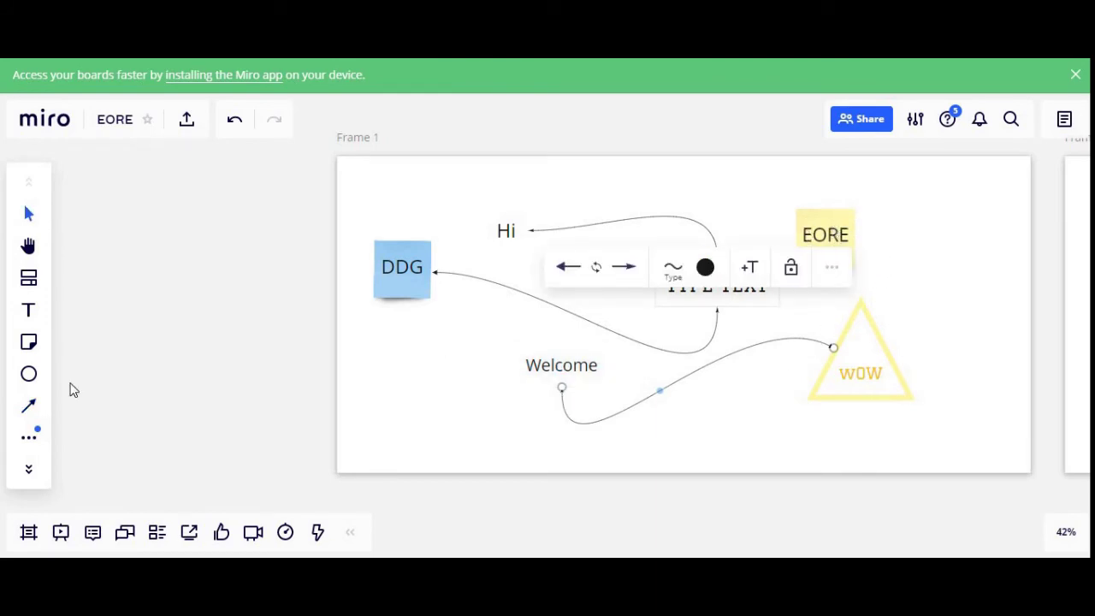
{"action": "left_click", "coordinate": [30, 409]}
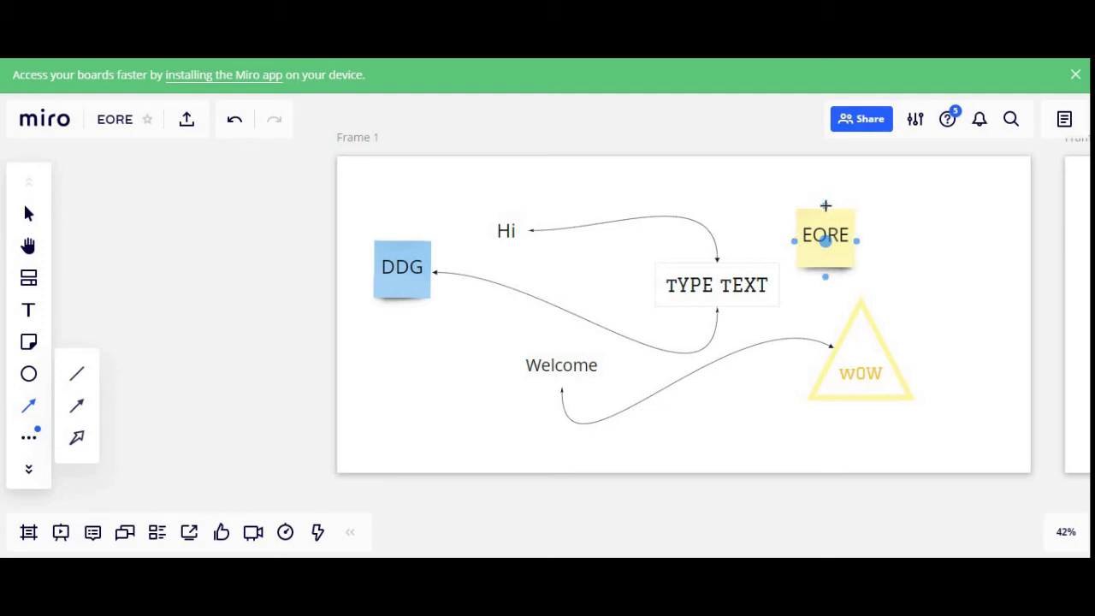
{"action": "left_click_drag", "start_coordinate": [825, 205], "coordinate": [406, 321]}
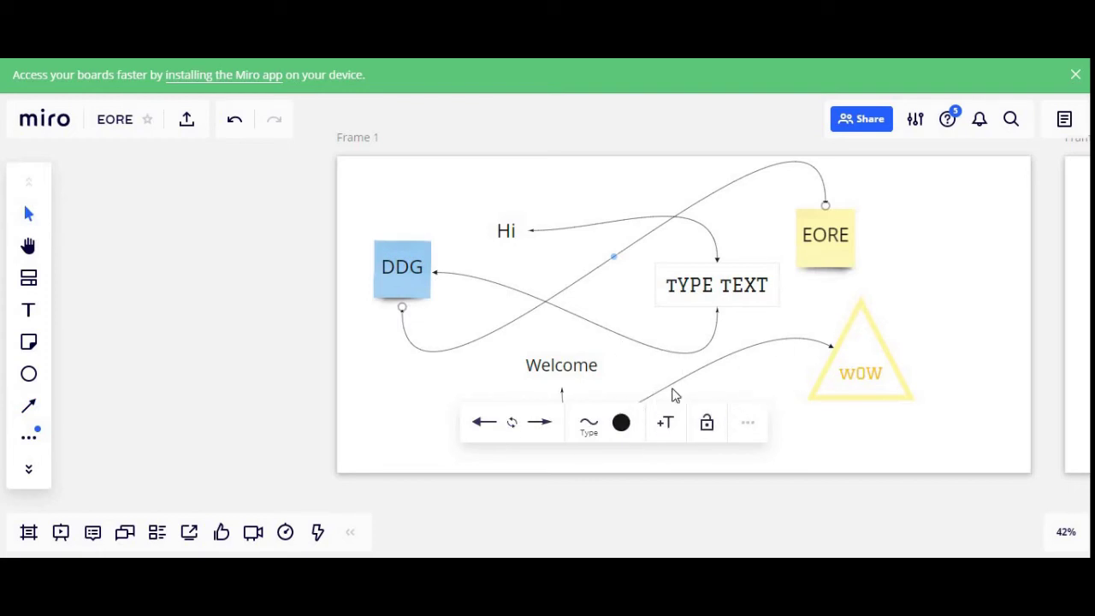
Recolour the connector between the EORE and DDG notes teal green and change it to a straight line
{"action": "left_click", "coordinate": [623, 428]}
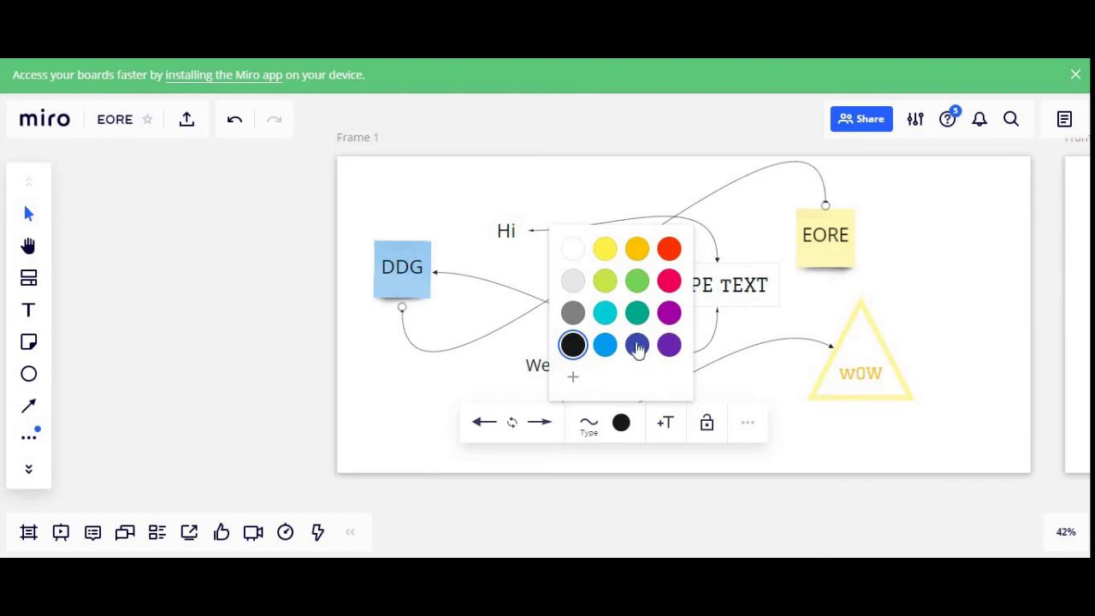
{"action": "left_click", "coordinate": [638, 313]}
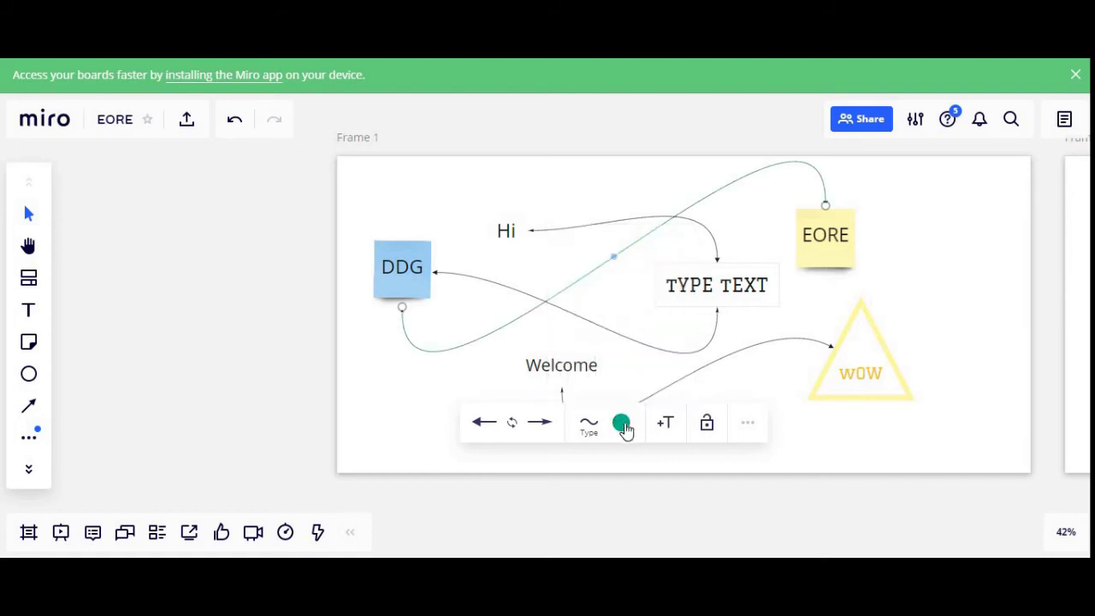
{"action": "left_click", "coordinate": [596, 428]}
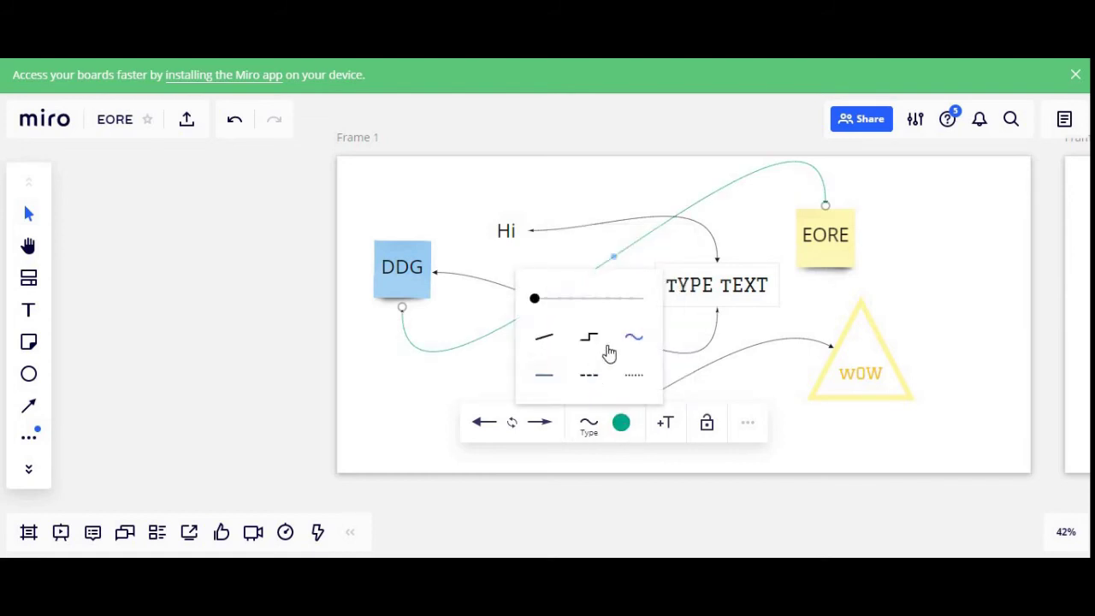
{"action": "left_click", "coordinate": [546, 342]}
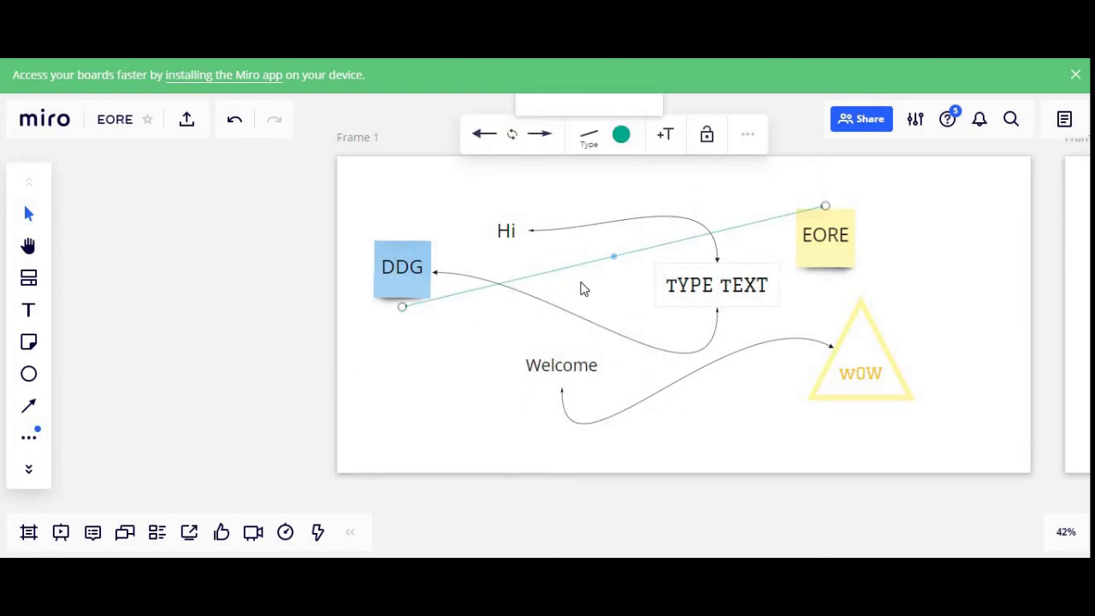
{"action": "key", "text": "ctrl+z"}
Handwrite "Hi" with a thick blue pen below the DDG note and draw rings around it
{"action": "left_click", "coordinate": [29, 471]}
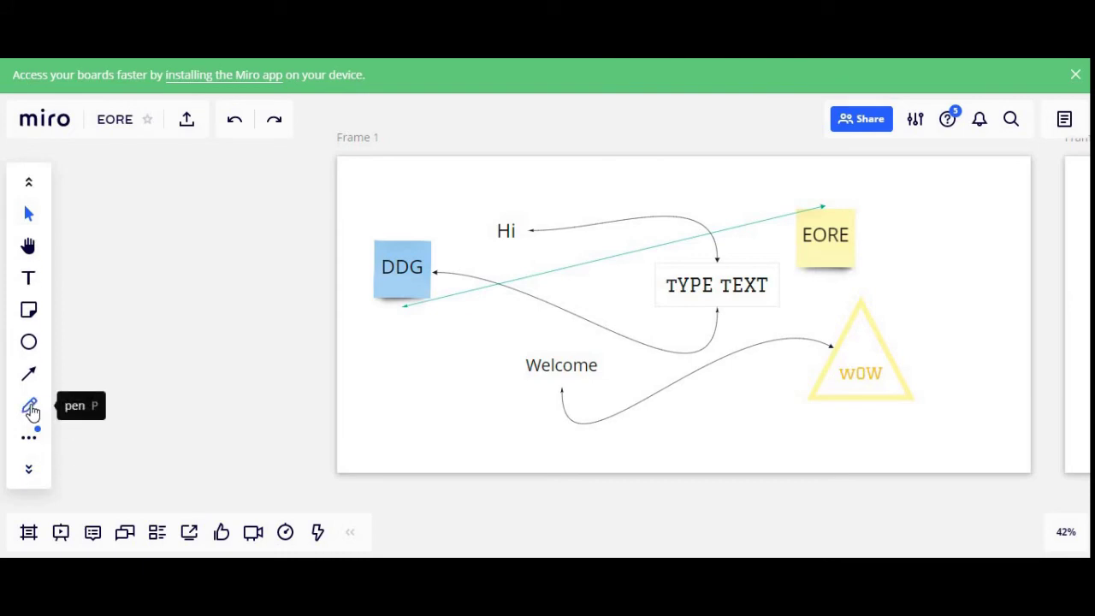
{"action": "left_click", "coordinate": [30, 409]}
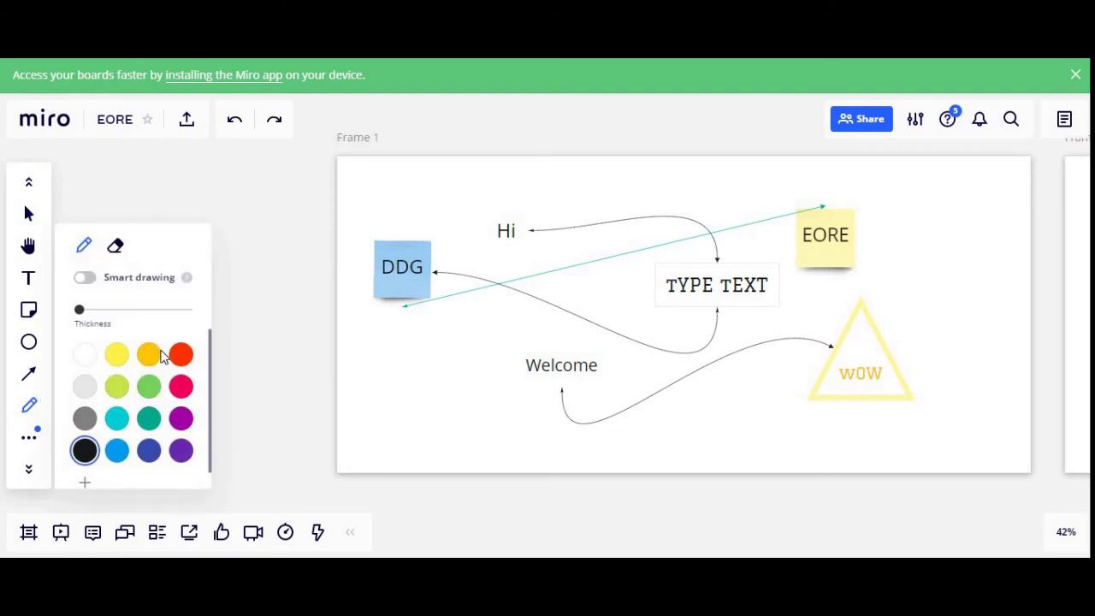
{"action": "left_click_drag", "start_coordinate": [81, 317], "coordinate": [135, 318]}
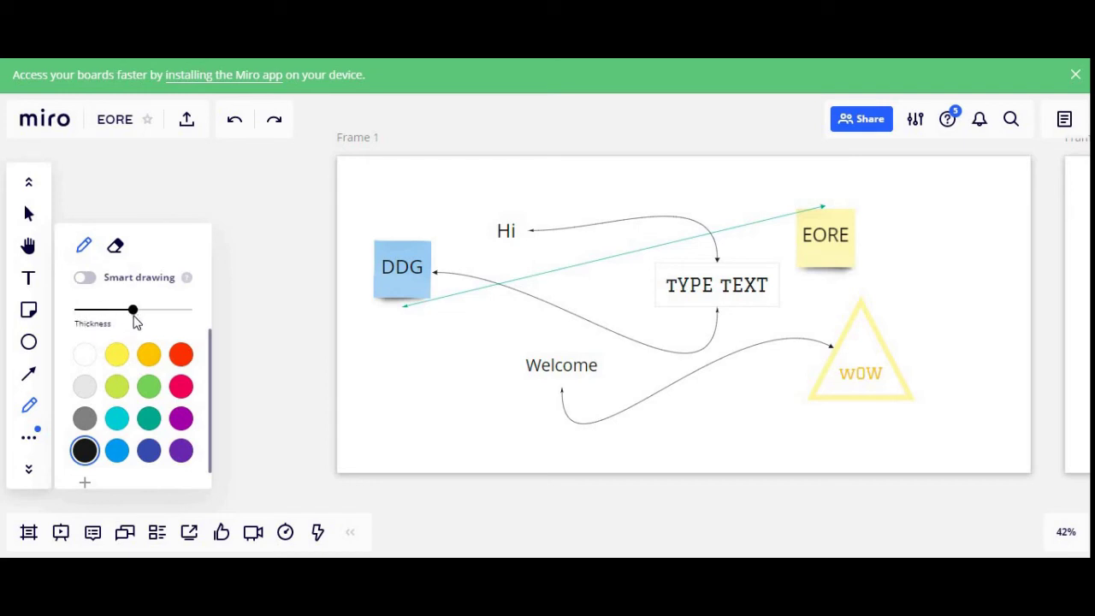
{"action": "left_click", "coordinate": [116, 453]}
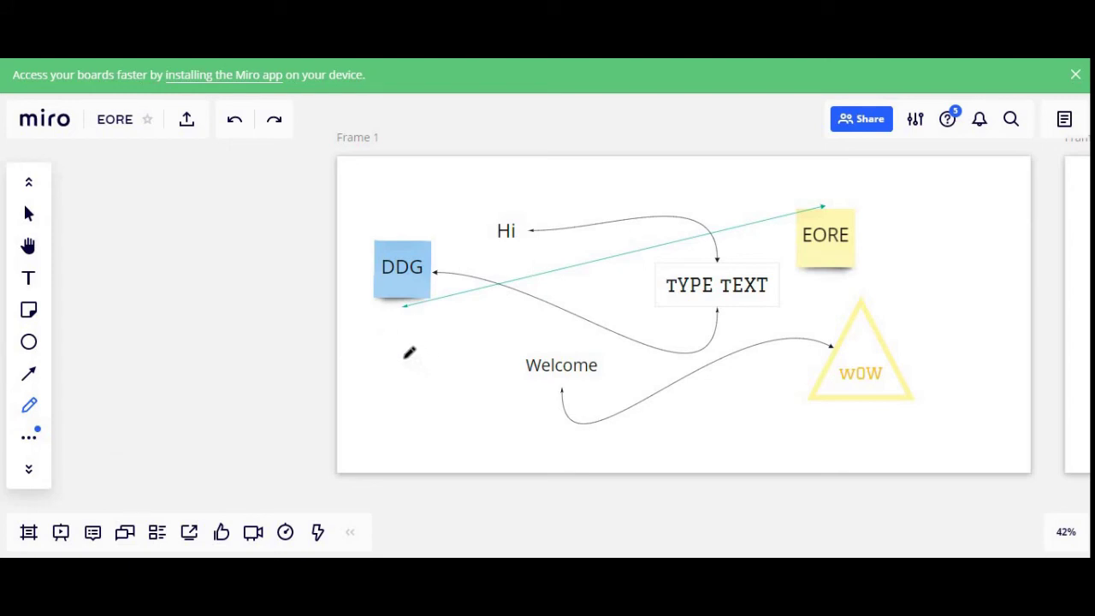
{"action": "left_click_drag", "start_coordinate": [404, 358], "coordinate": [424, 419]}
{"action": "mouse_move", "coordinate": [448, 362]}
{"action": "left_mouse_down"}
{"action": "mouse_move", "coordinate": [411, 377]}
{"action": "mouse_move", "coordinate": [444, 398]}
{"action": "left_mouse_up"}
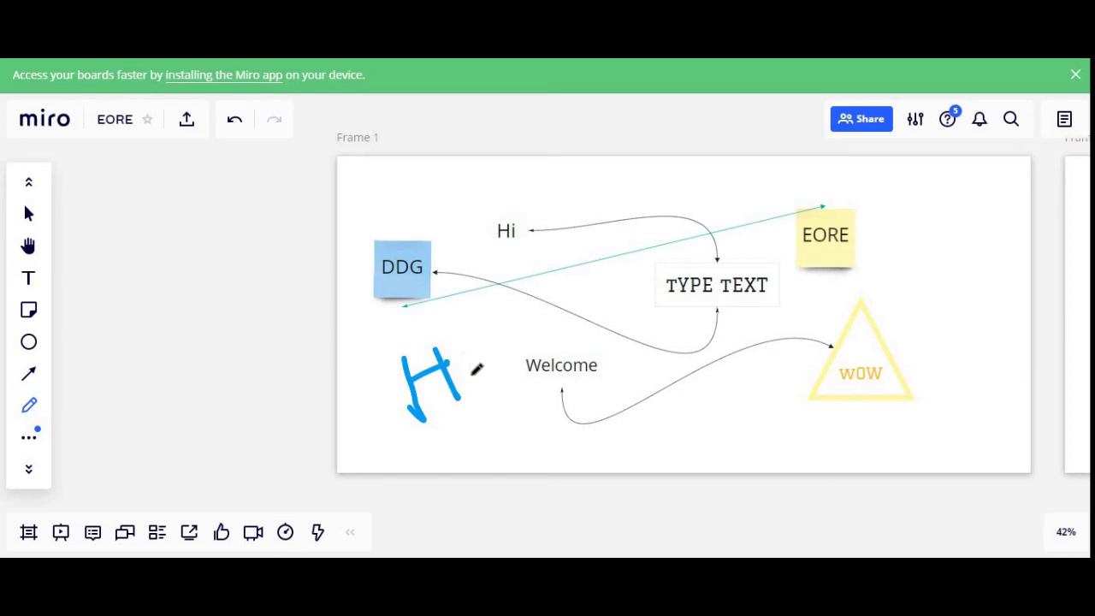
{"action": "left_click_drag", "start_coordinate": [466, 356], "coordinate": [478, 392]}
{"action": "left_click", "coordinate": [460, 340]}
{"action": "mouse_move", "coordinate": [393, 430]}
{"action": "left_mouse_down"}
{"action": "mouse_move", "coordinate": [440, 312]}
{"action": "mouse_move", "coordinate": [500, 326]}
{"action": "left_mouse_up"}
{"action": "mouse_move", "coordinate": [492, 439]}
{"action": "left_mouse_down"}
{"action": "mouse_move", "coordinate": [409, 299]}
{"action": "mouse_move", "coordinate": [535, 391]}
{"action": "mouse_move", "coordinate": [339, 306]}
{"action": "mouse_move", "coordinate": [533, 355]}
{"action": "left_mouse_up"}
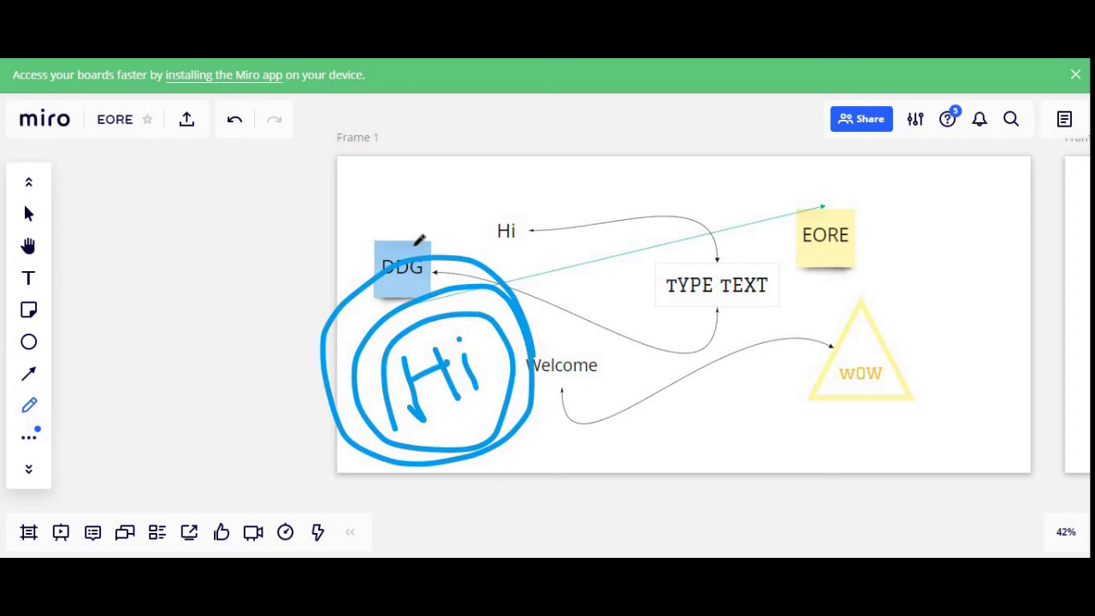
Start a new comment at the upper edge of the yellow EORE sticky note
{"action": "left_click", "coordinate": [33, 470]}
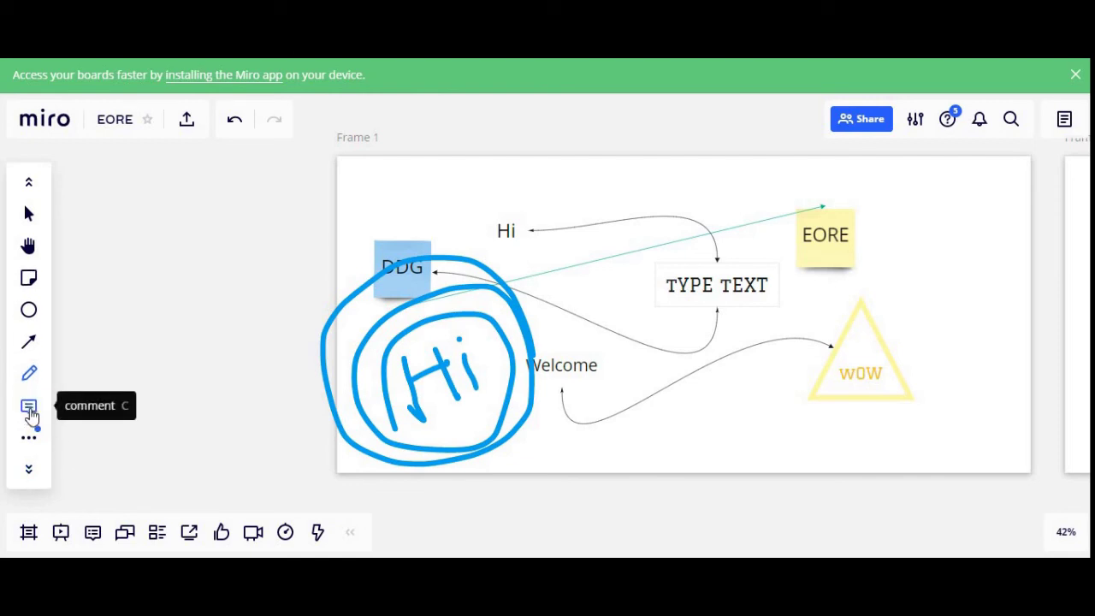
{"action": "left_click", "coordinate": [29, 409]}
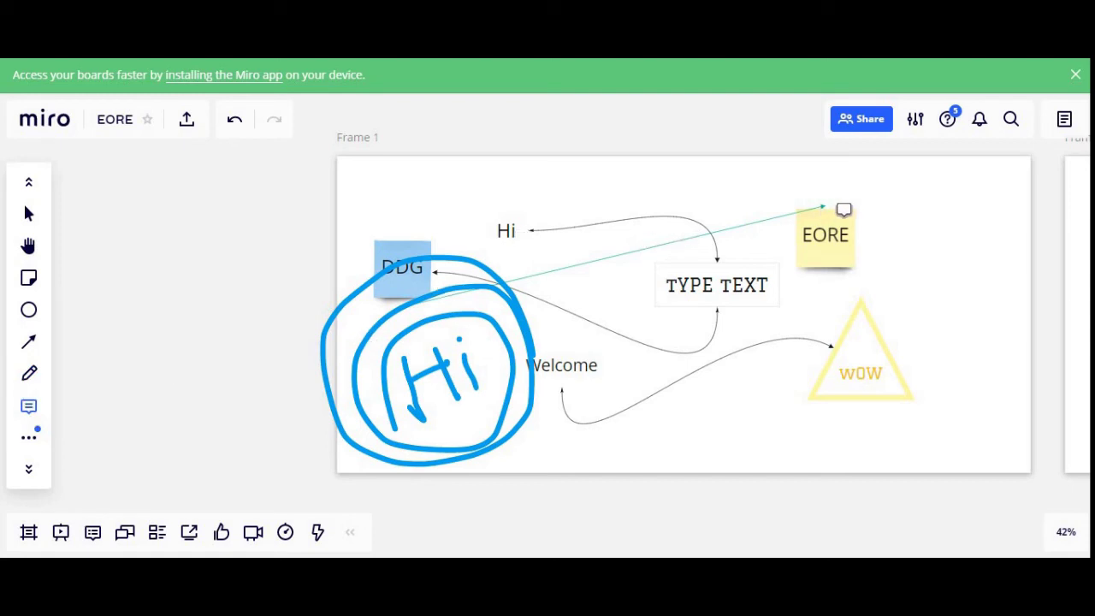
{"action": "left_click", "coordinate": [843, 211]}
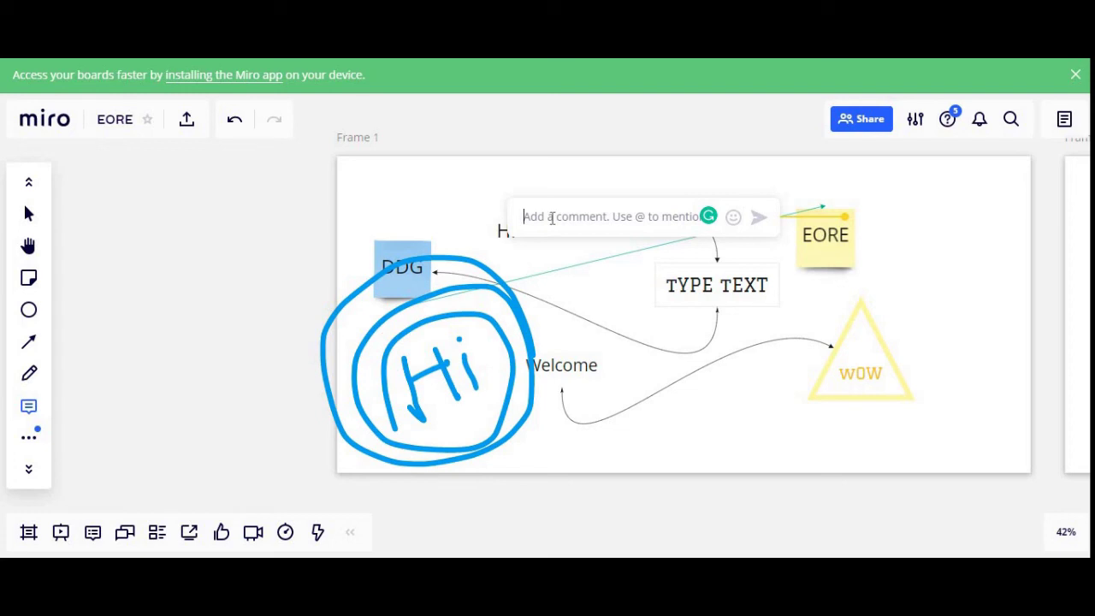
{"action": "type", "text": "nICE IDEA"}
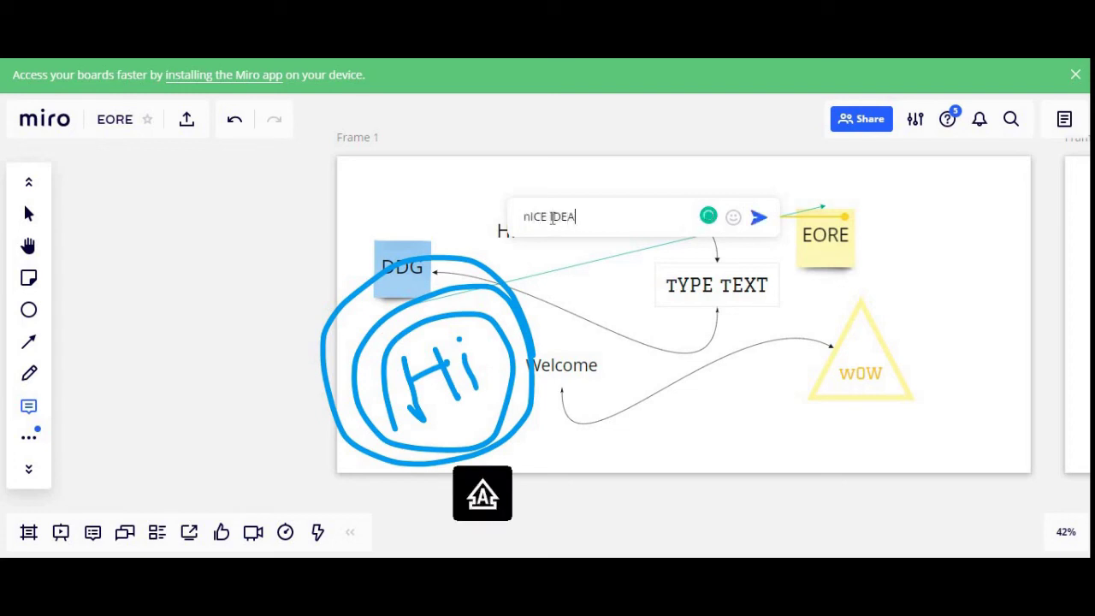
{"action": "key", "text": "BackSpace"}
{"action": "key", "text": "BackSpace"}
{"action": "key", "text": "BackSpace"}
{"action": "key", "text": "BackSpace"}
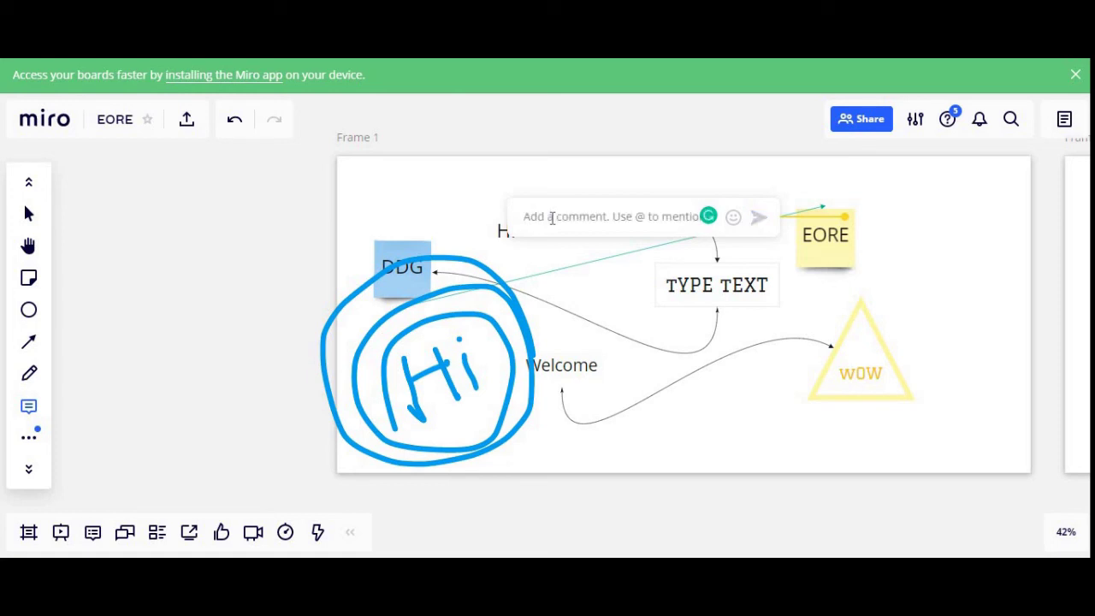
Write "nice idea" in lowercase as the comment on the EORE note and post it
{"action": "key", "text": "Caps_Lock"}
{"action": "type", "text": "nice"}
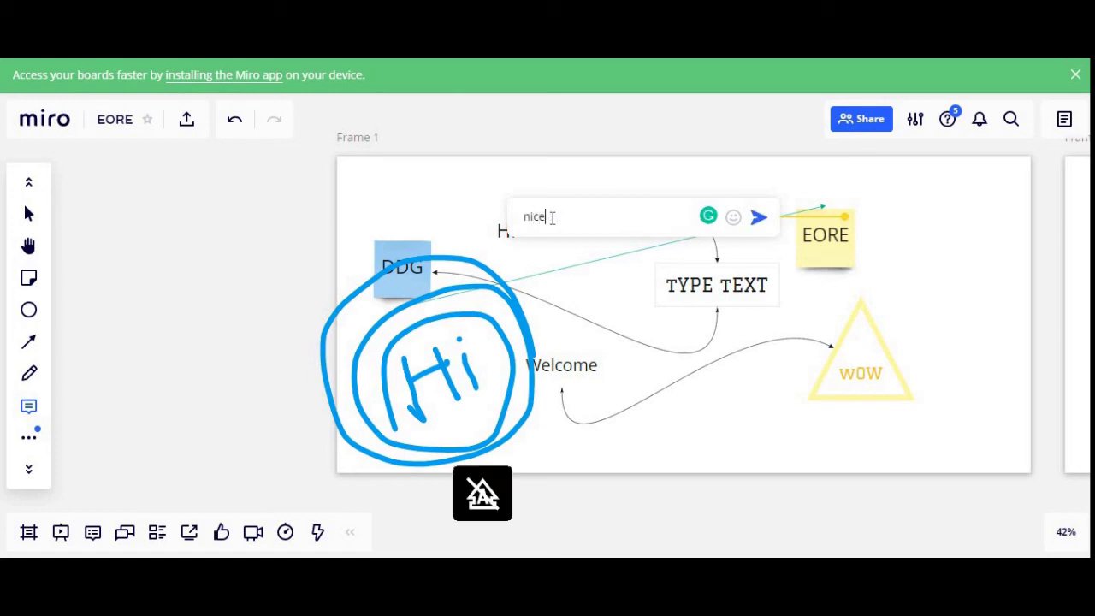
{"action": "type", "text": "idea"}
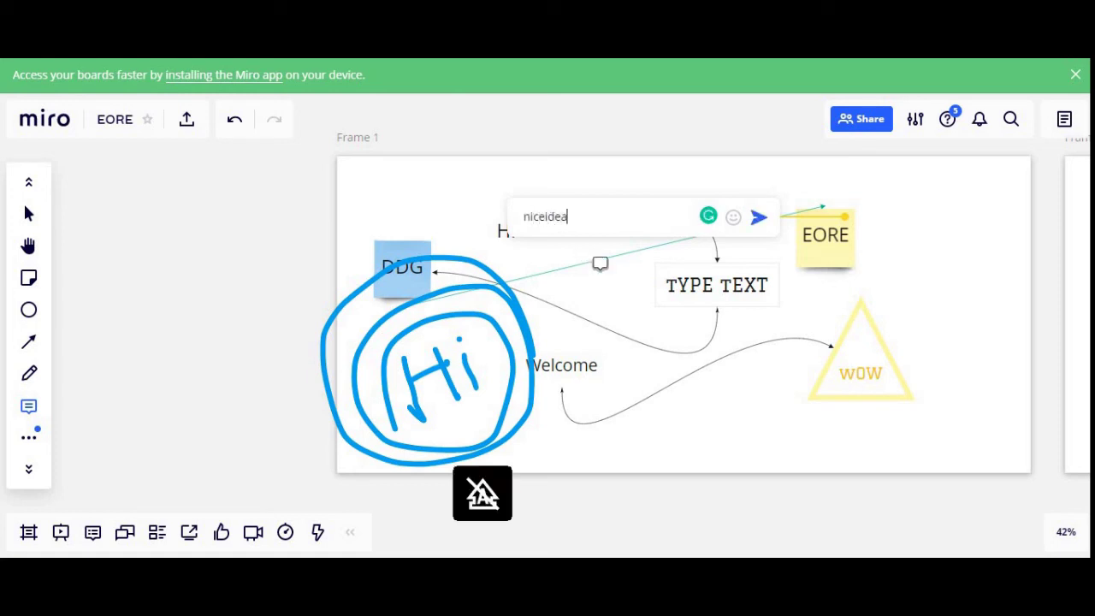
{"action": "left_click", "coordinate": [545, 217]}
{"action": "key", "text": "Return"}
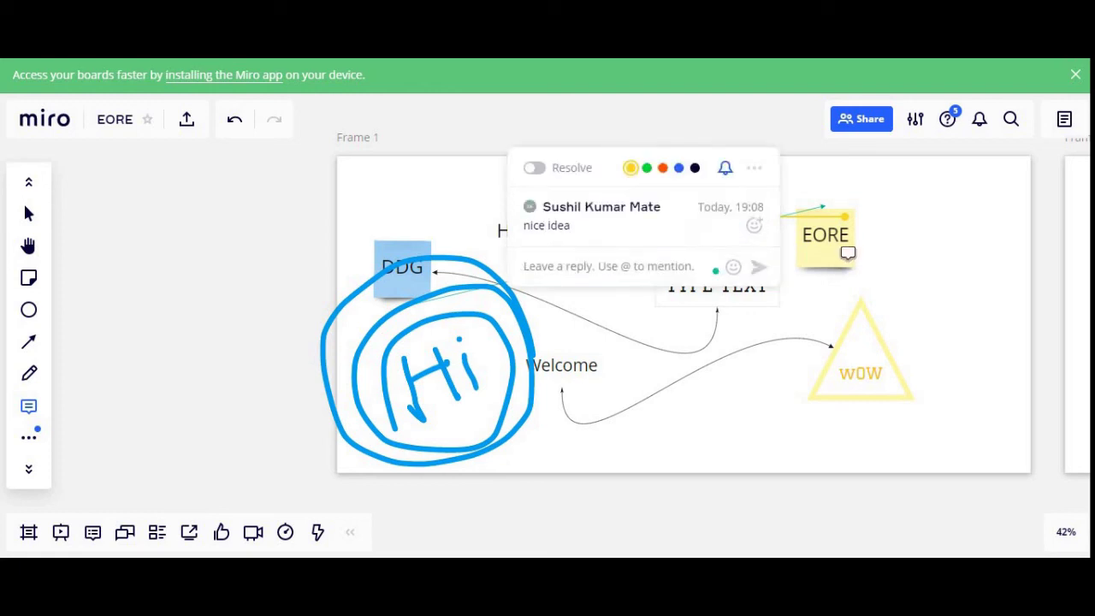
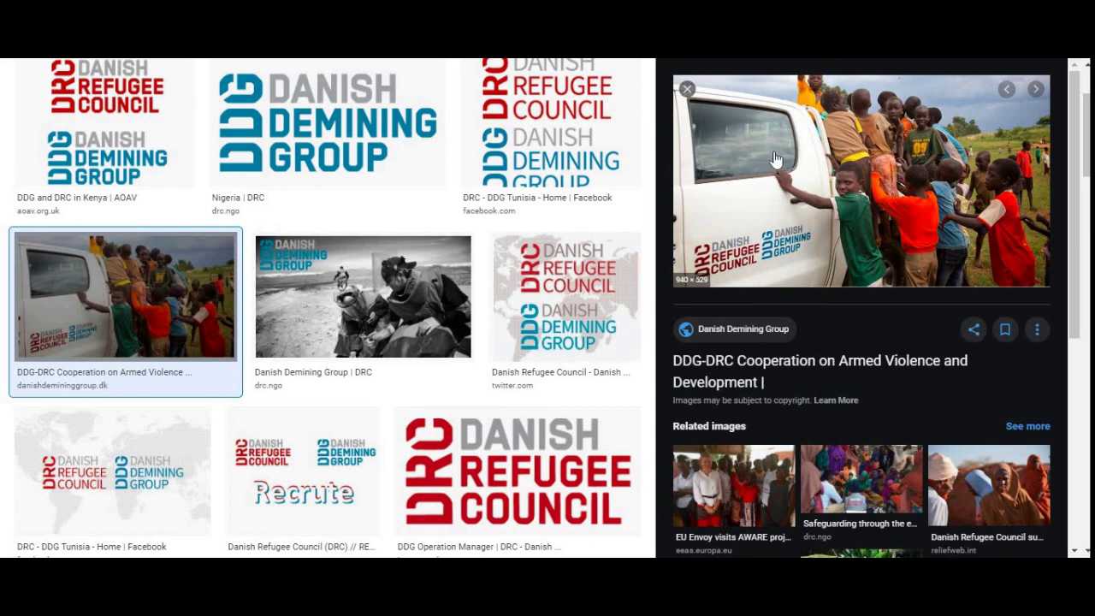
Copy the DDG-DRC vehicle photo from the image search results and bring the empty Frame 2 into view on the Miro board
{"action": "right_click", "coordinate": [764, 158]}
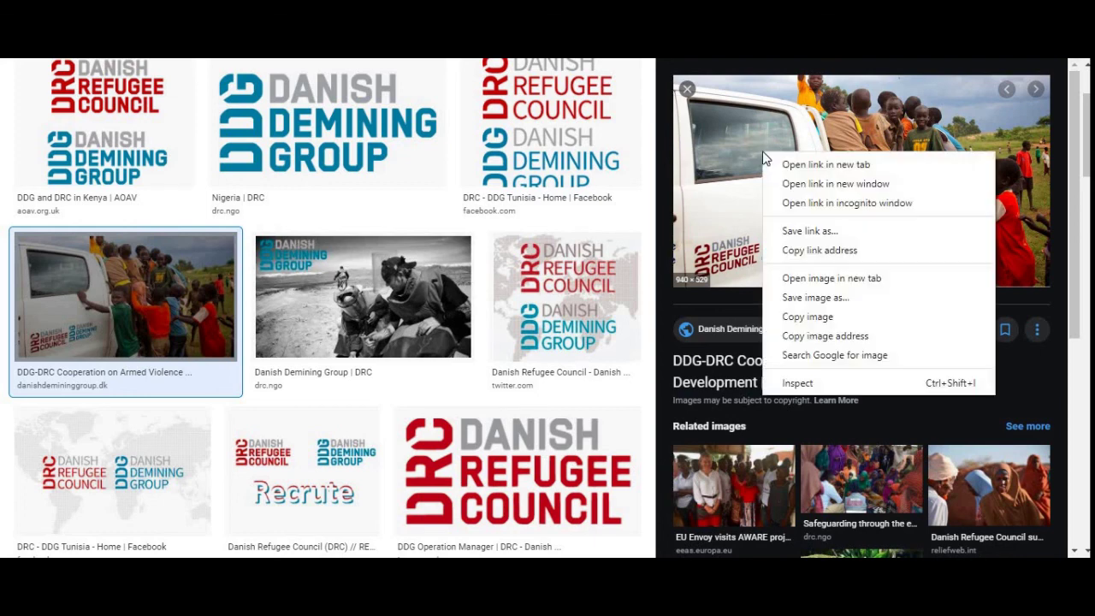
{"action": "left_click", "coordinate": [804, 318]}
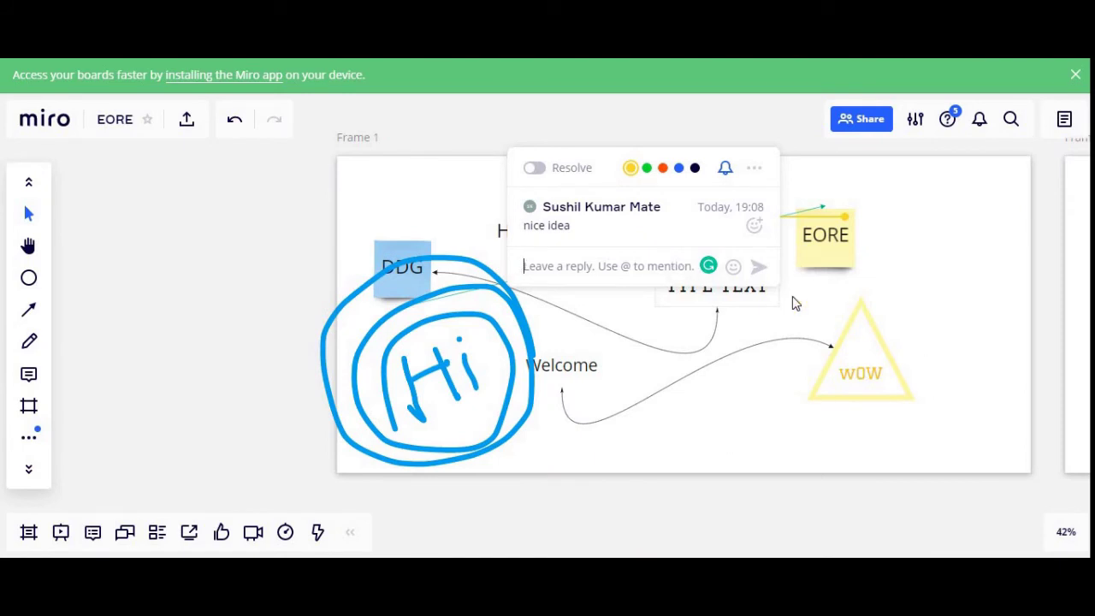
{"action": "left_click", "coordinate": [33, 246]}
{"action": "left_click_drag", "start_coordinate": [848, 320], "coordinate": [440, 334]}
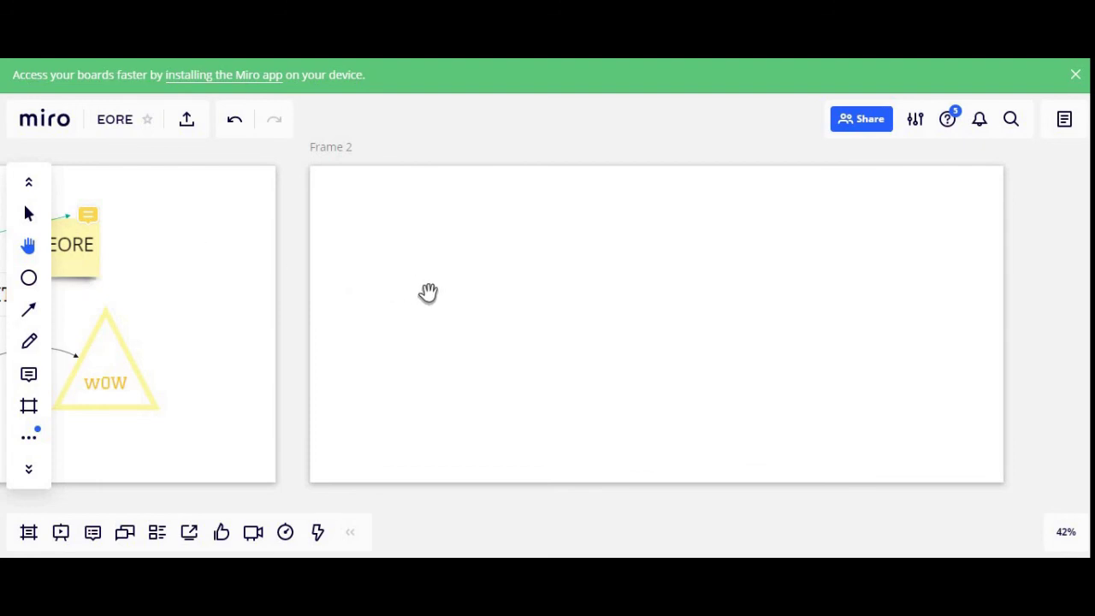
{"action": "left_click", "coordinate": [29, 215]}
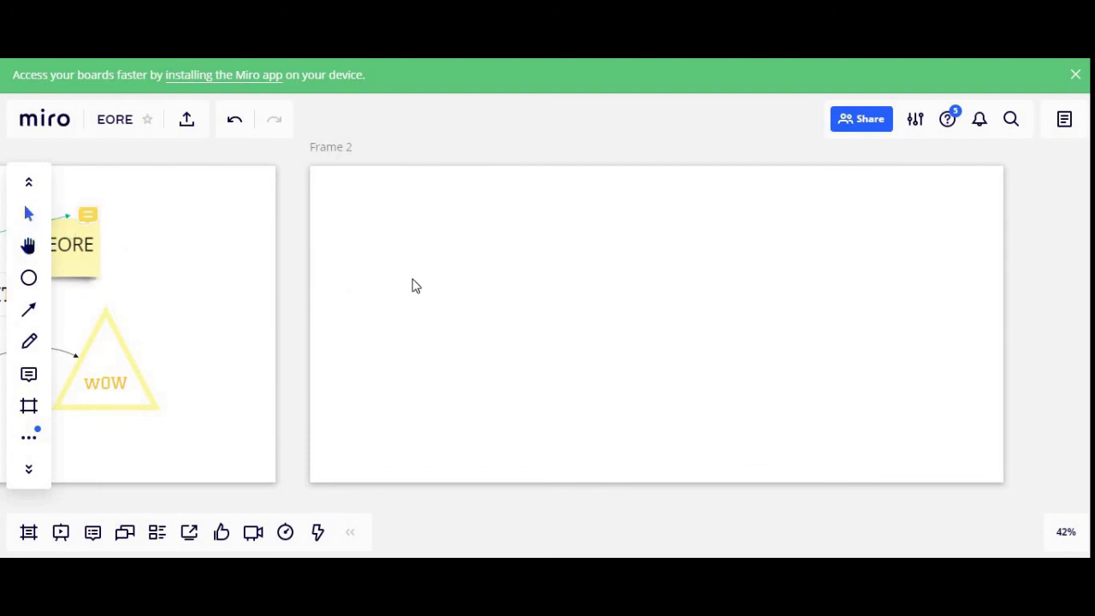
Try to paste the copied photo into Frame 2 with the board's own Paste command
{"action": "right_click", "coordinate": [418, 283]}
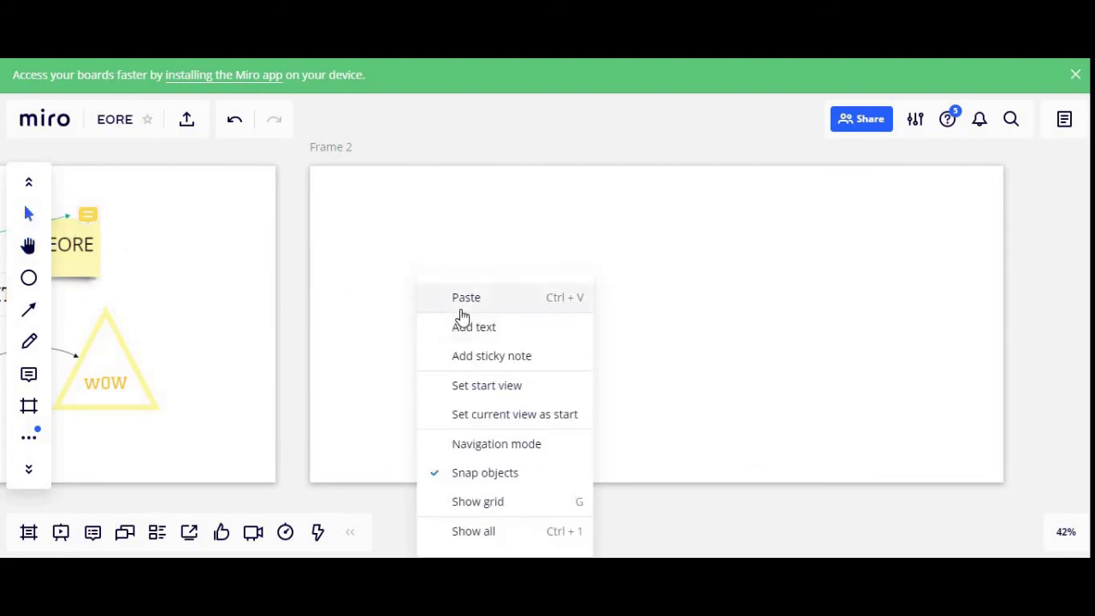
{"action": "left_click", "coordinate": [462, 314]}
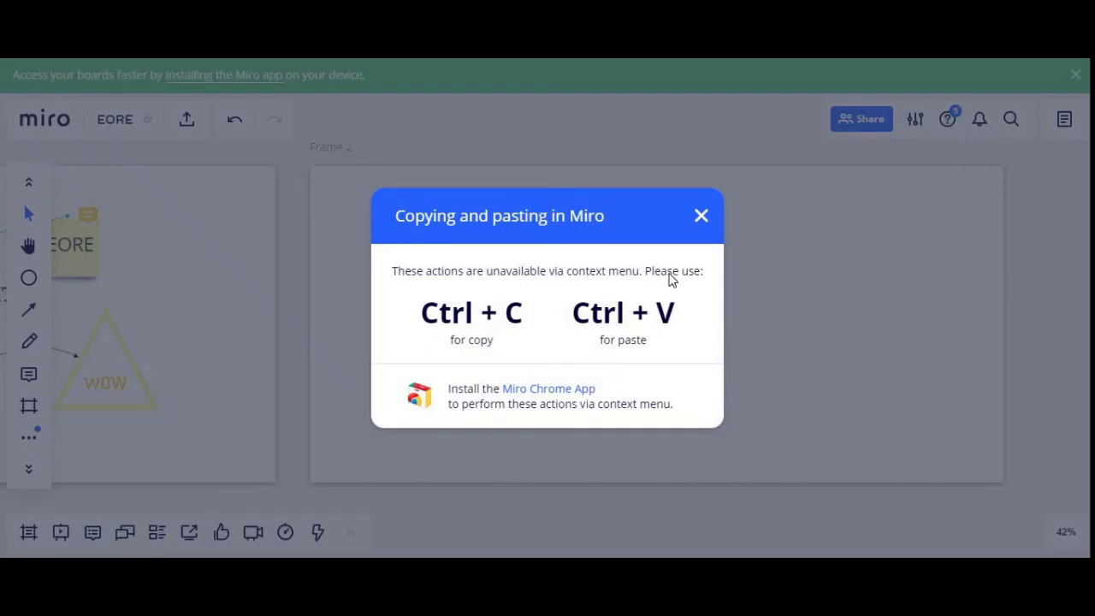
{"action": "left_click", "coordinate": [702, 218]}
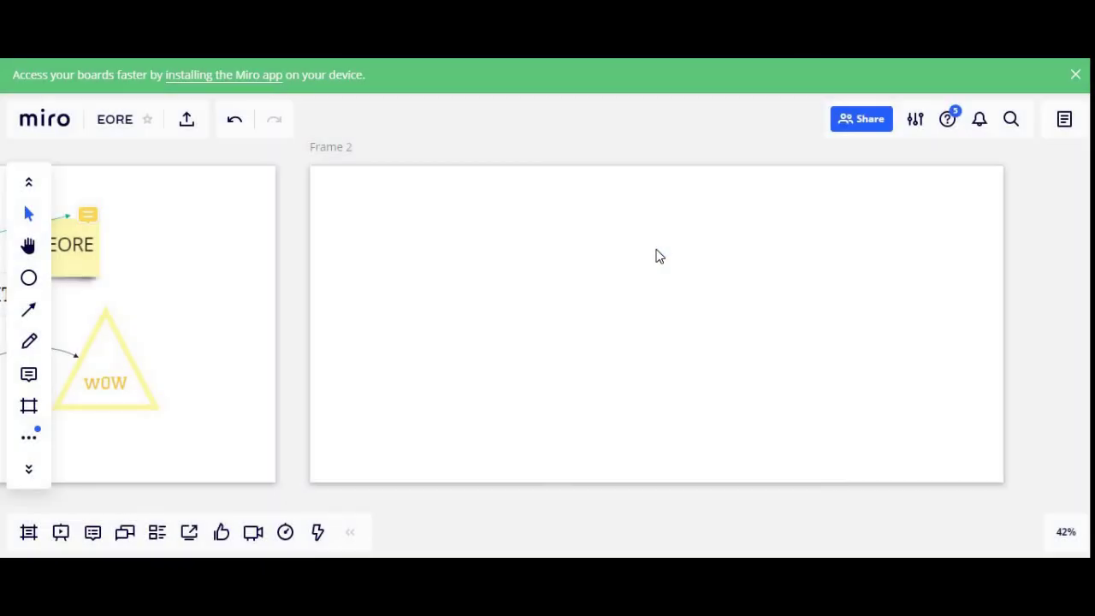
Paste the copied vehicle photo into Frame 2 and shrink it to about two-thirds of its pasted size
{"action": "key", "text": "ctrl+v"}
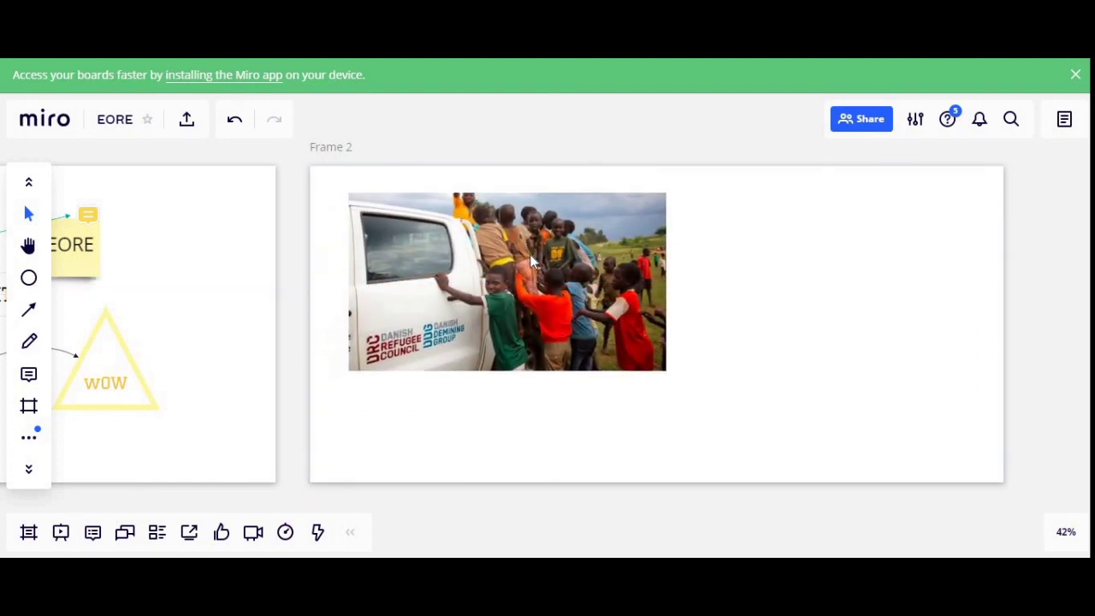
{"action": "left_click", "coordinate": [531, 261]}
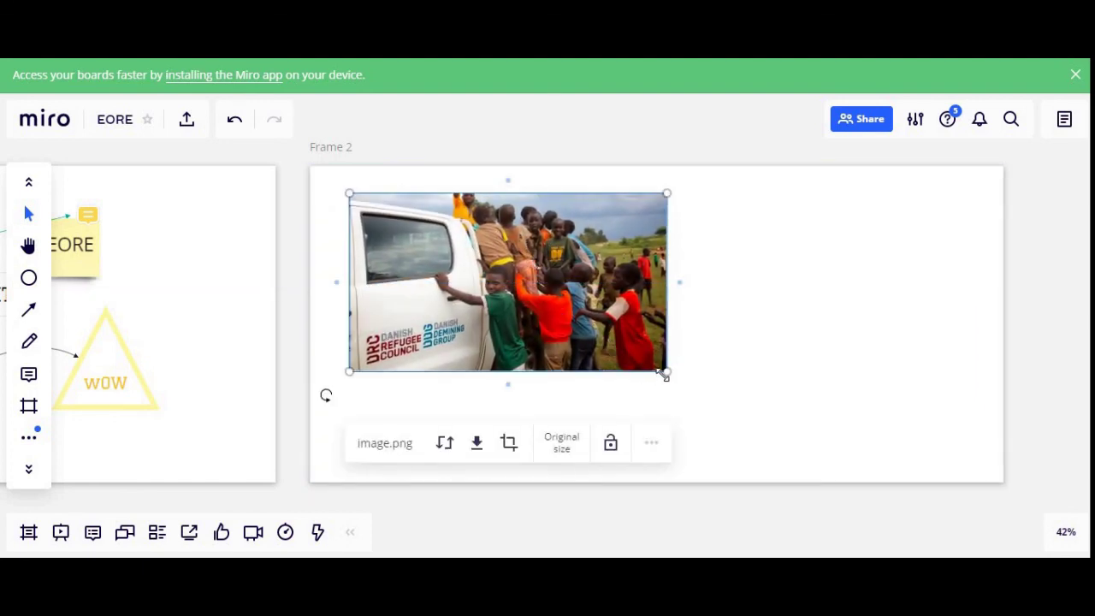
{"action": "left_click_drag", "start_coordinate": [665, 372], "coordinate": [572, 317]}
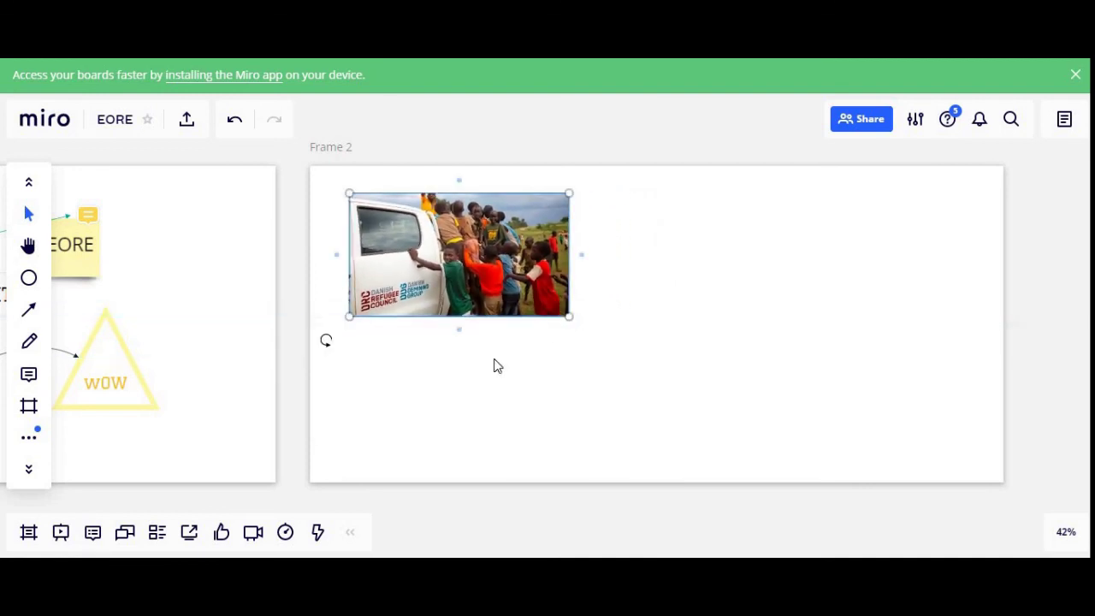